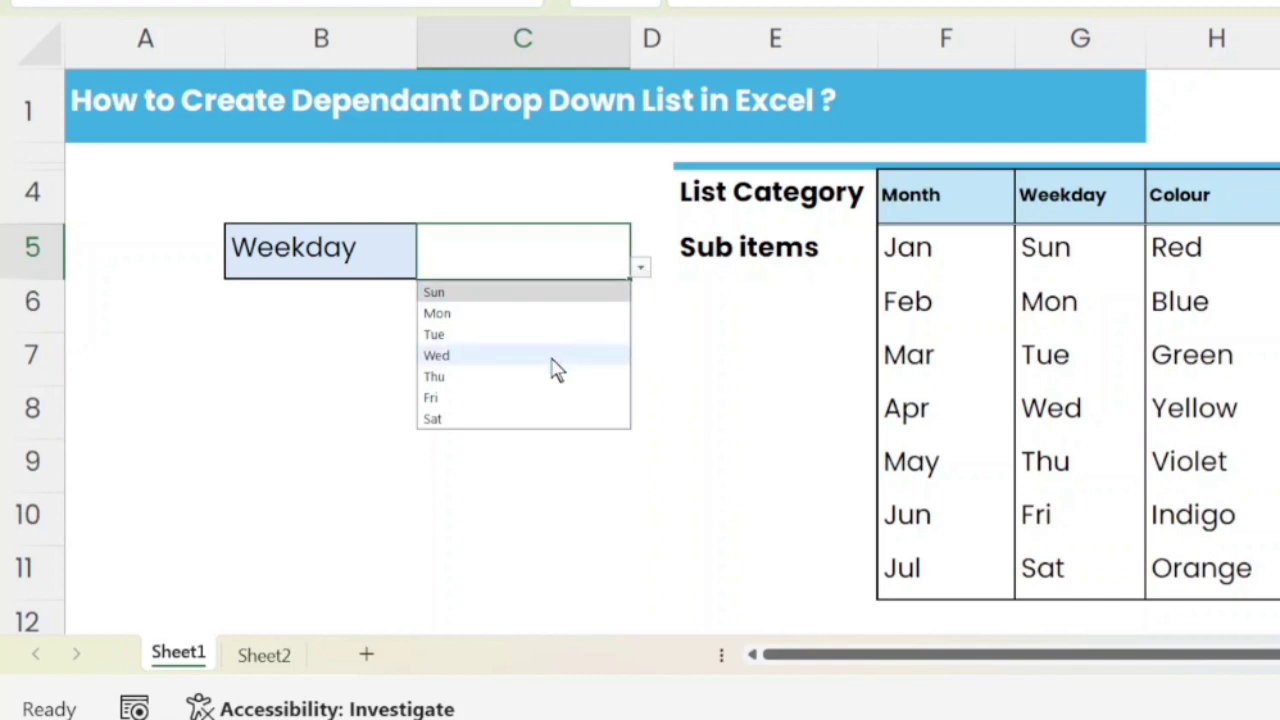
# Try the finished dependent lists by setting B5 to Month and displaying the matching sub-items in C5
pyautogui.click(534, 376)
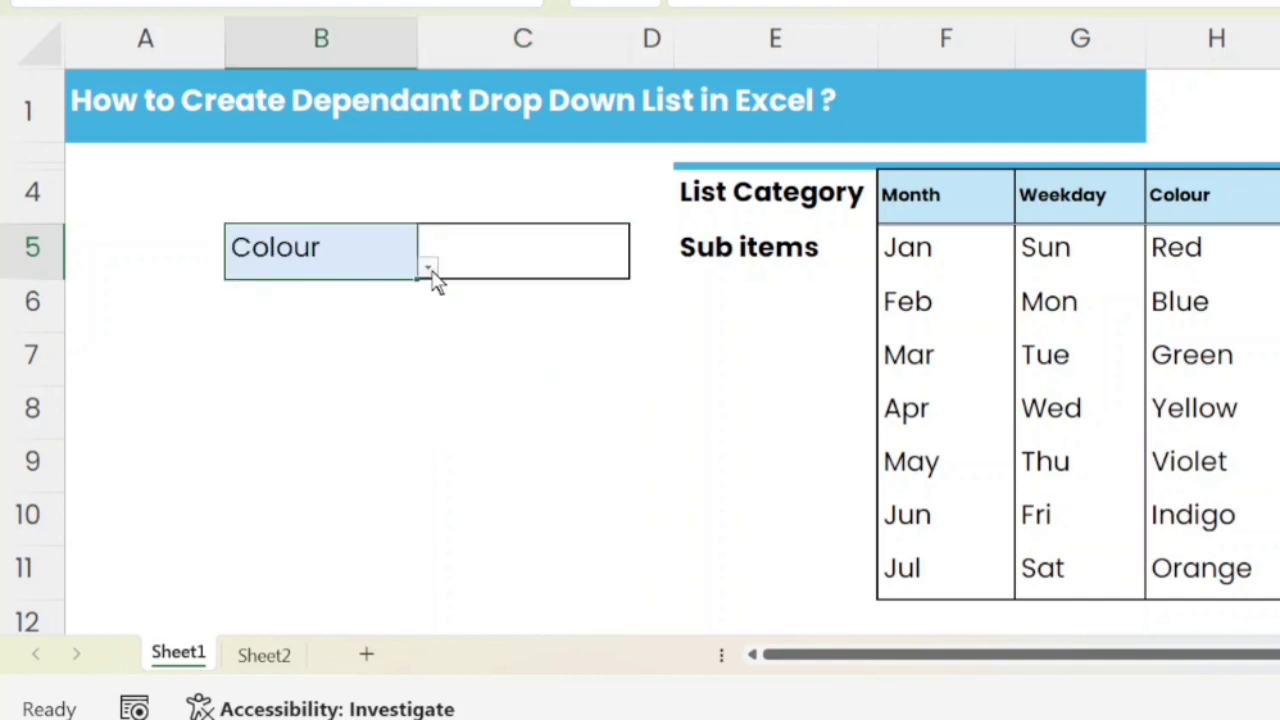
pyautogui.click(430, 269)
pyautogui.click(395, 293)
pyautogui.click(540, 265)
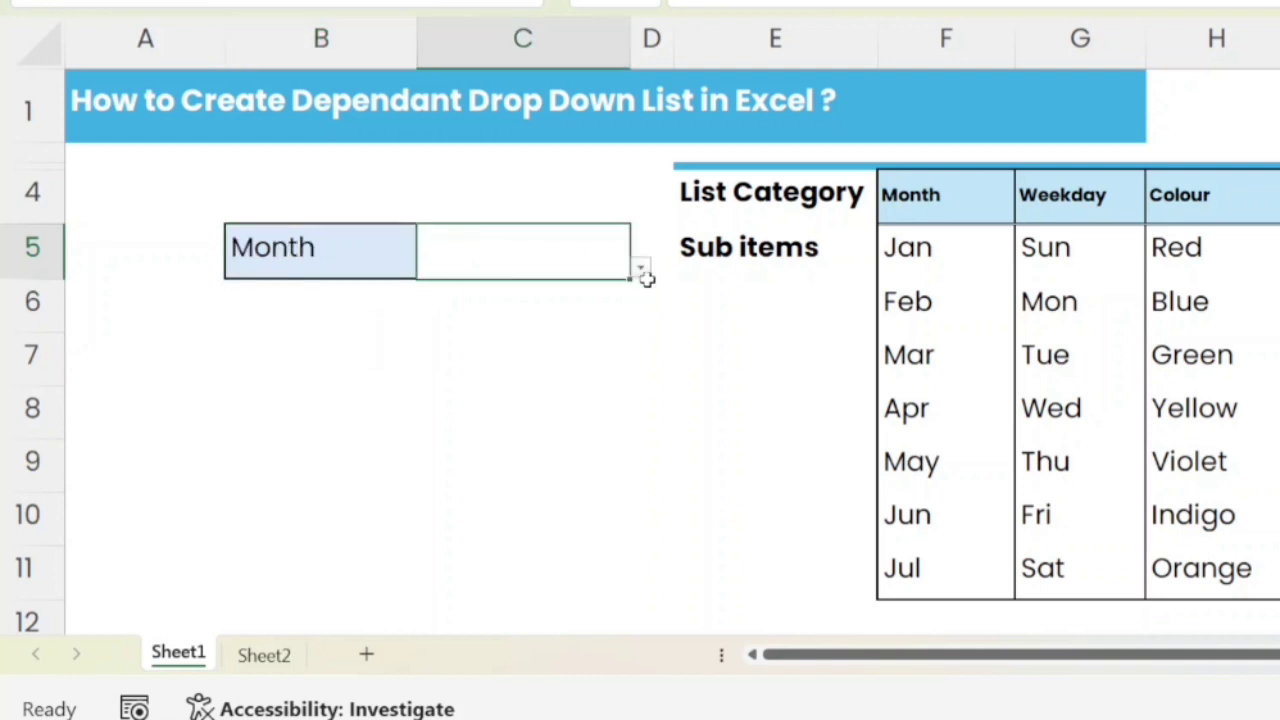
pyautogui.click(642, 268)
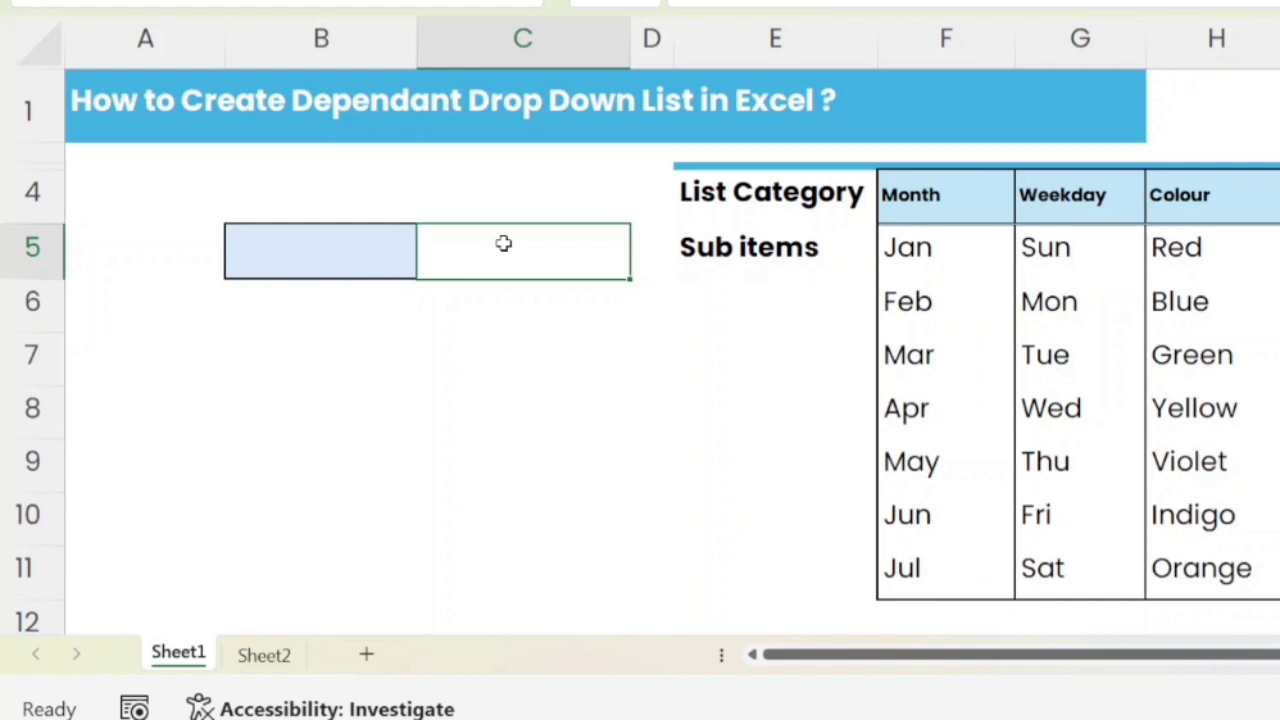
# Add list data validation to cell B5 with the category headers =$F$4:$I$4 as the source
pyautogui.click(400, 381)
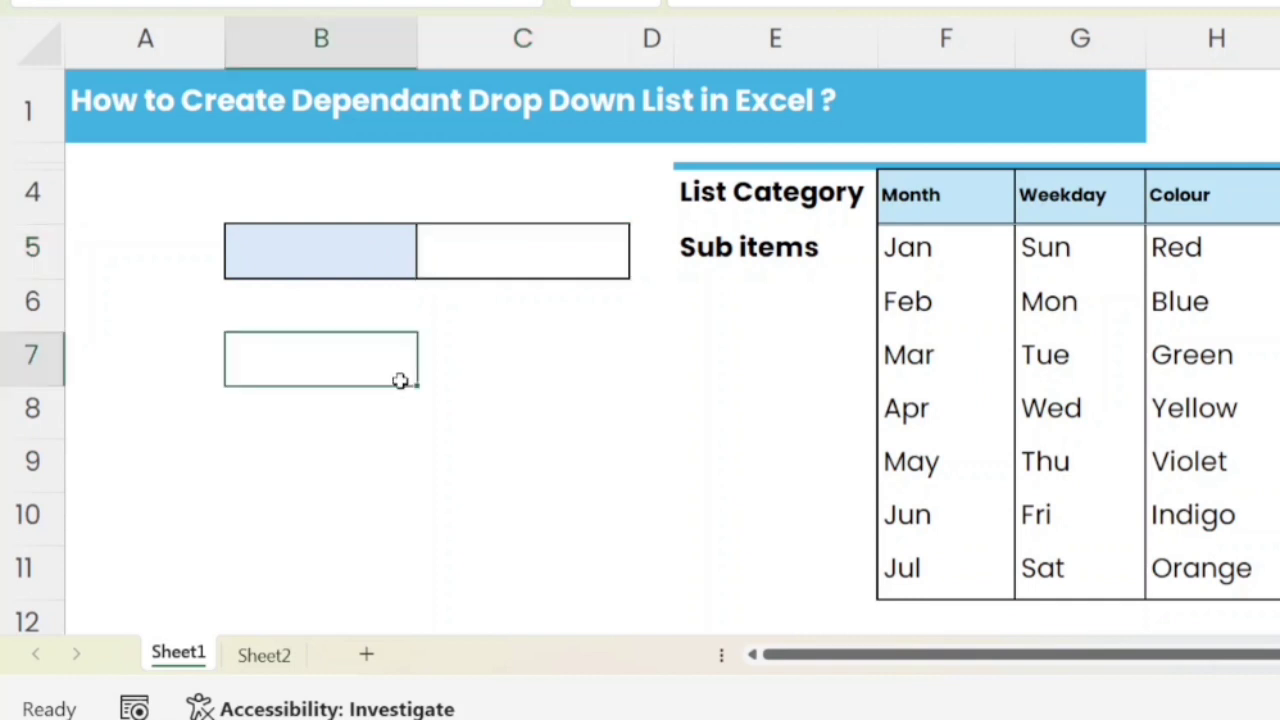
pyautogui.click(355, 268)
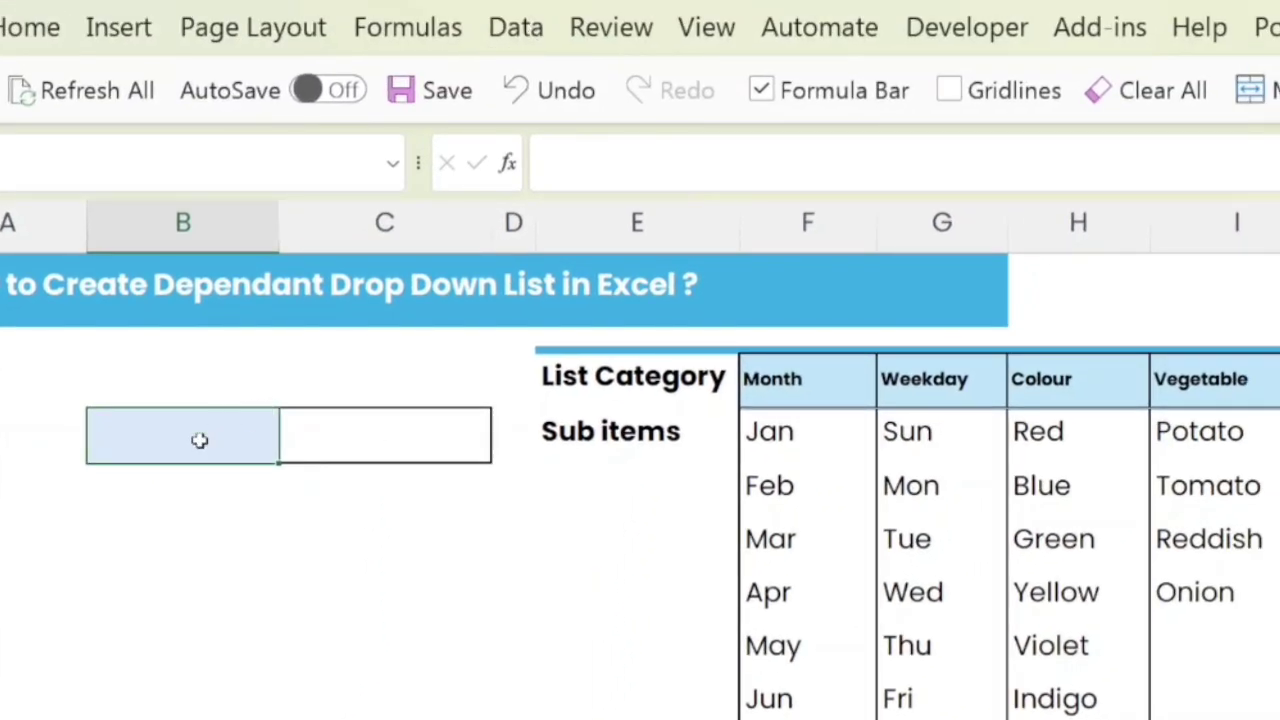
pyautogui.click(517, 45)
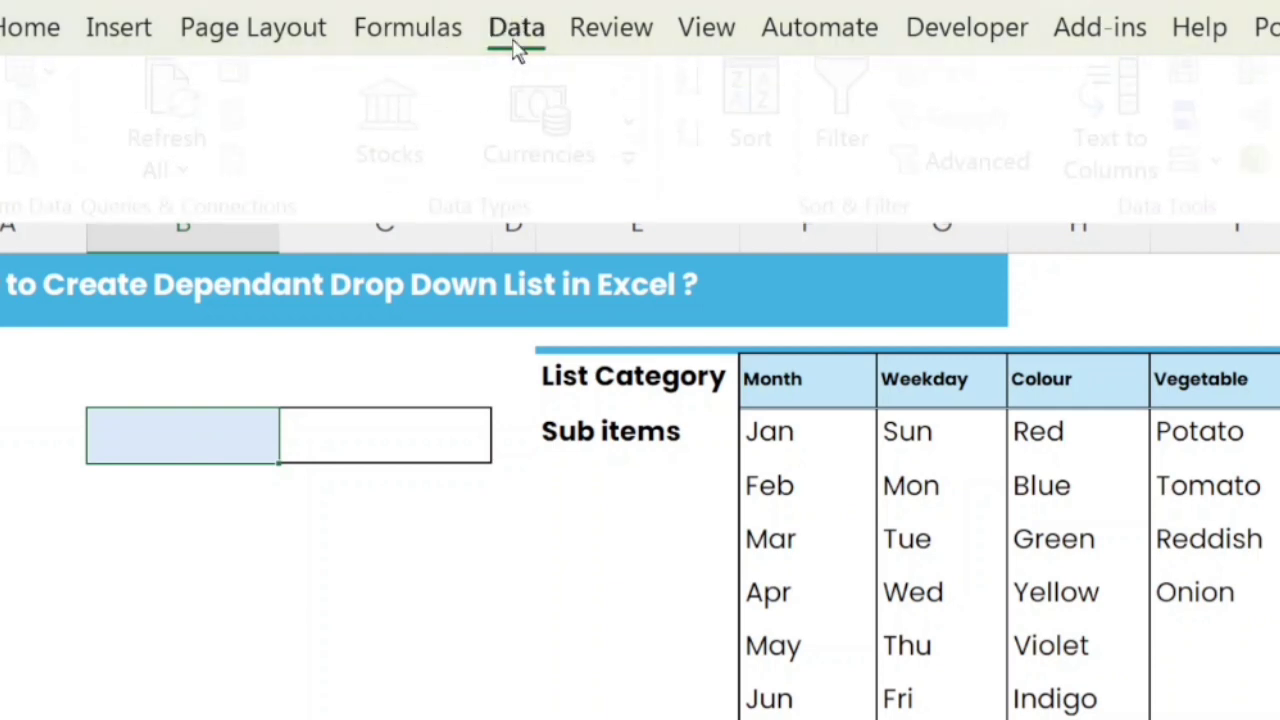
pyautogui.click(1229, 176)
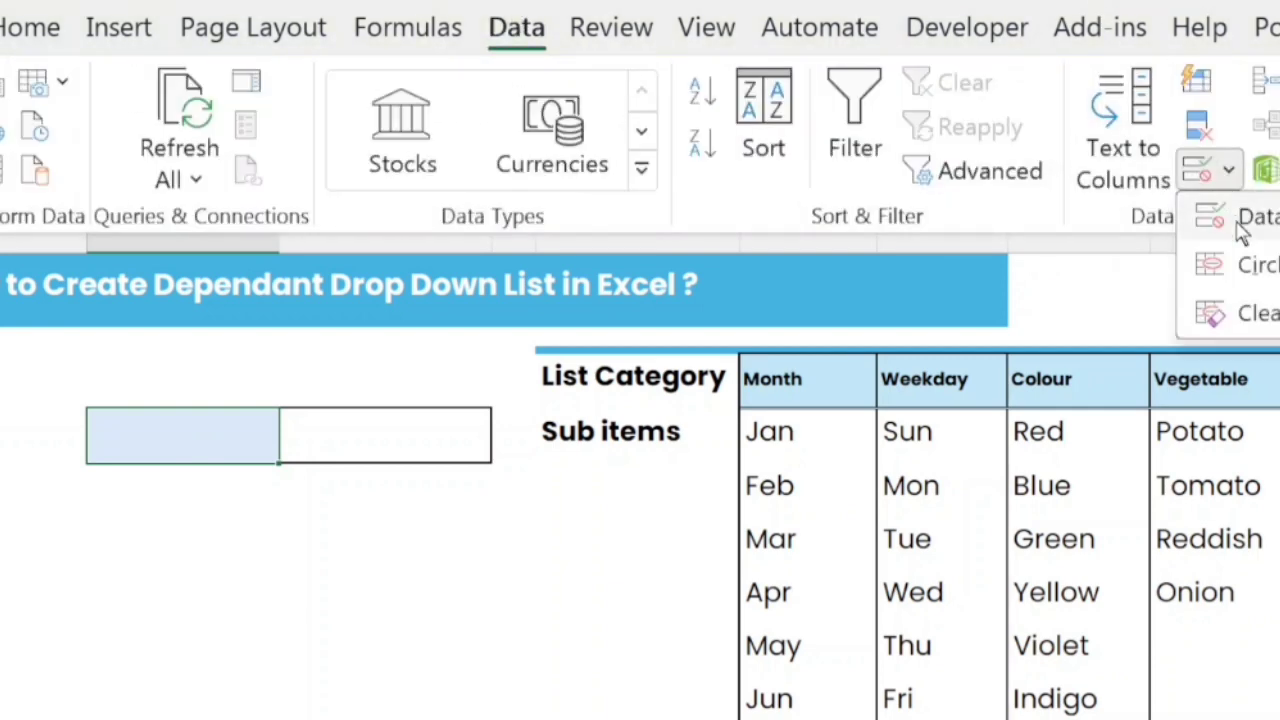
pyautogui.click(1243, 225)
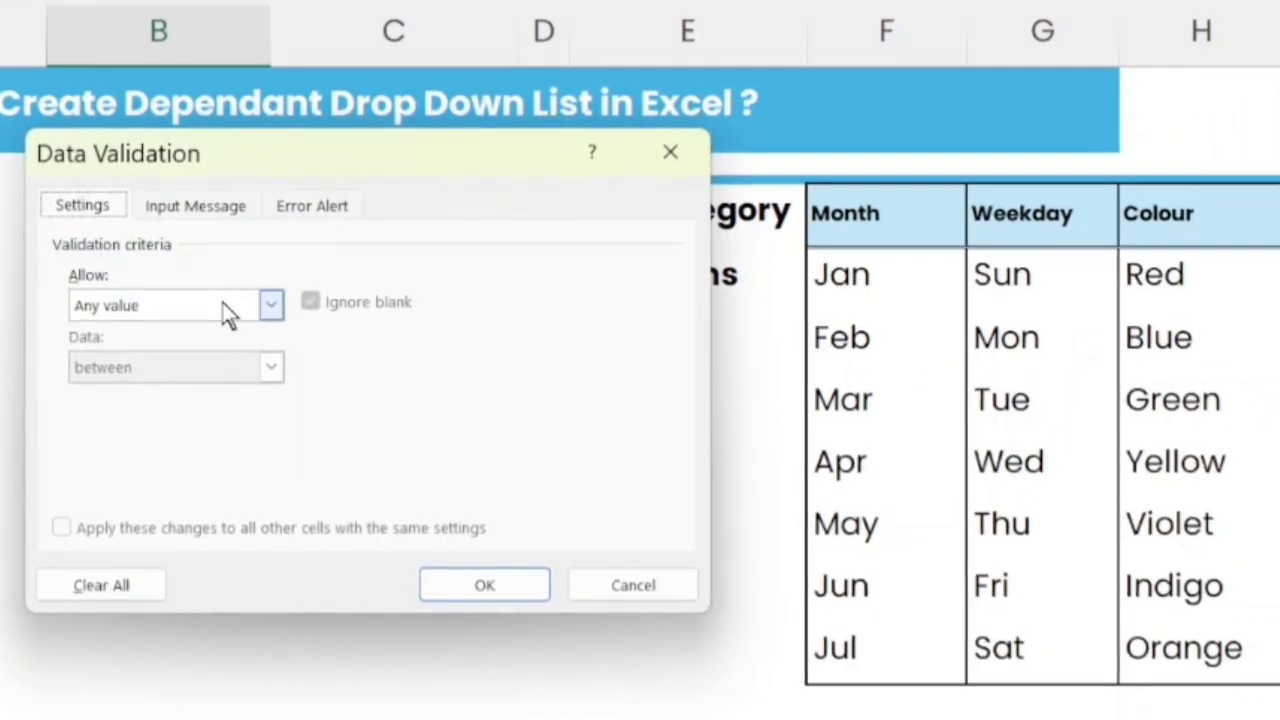
pyautogui.click(229, 310)
pyautogui.click(157, 393)
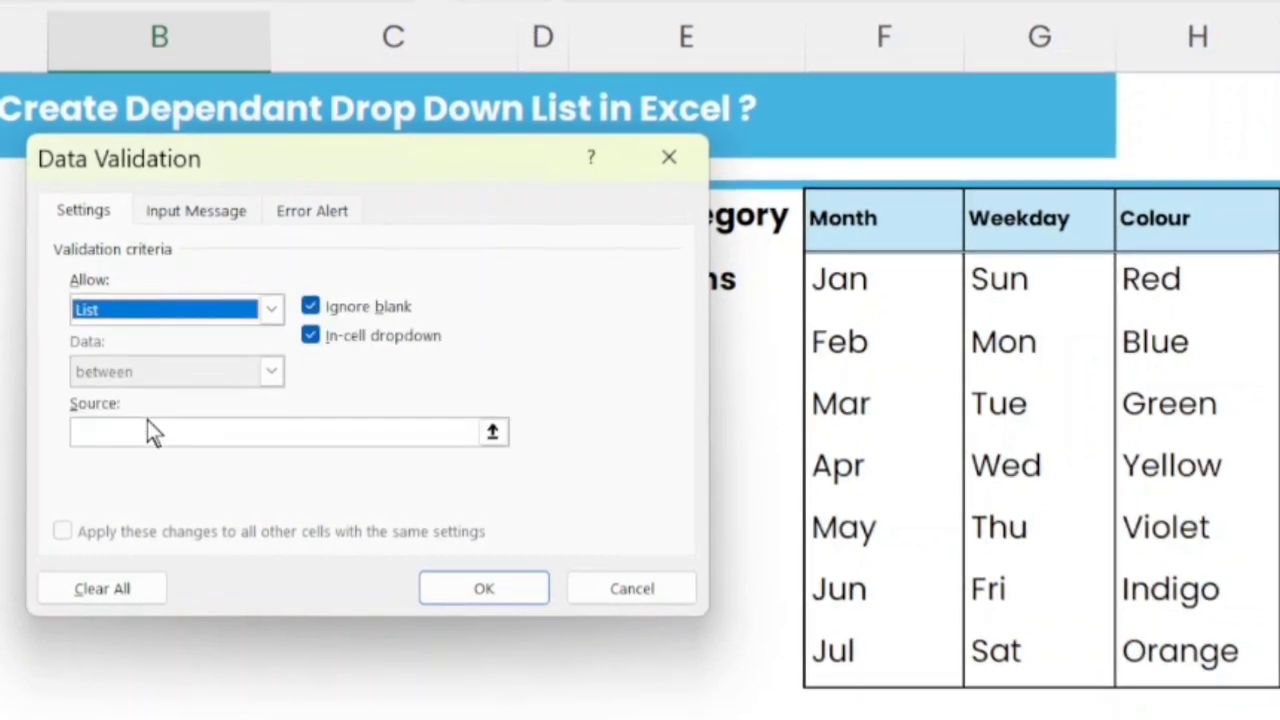
pyautogui.click(147, 428)
pyautogui.moveTo(869, 220); pyautogui.dragTo(1278, 225)
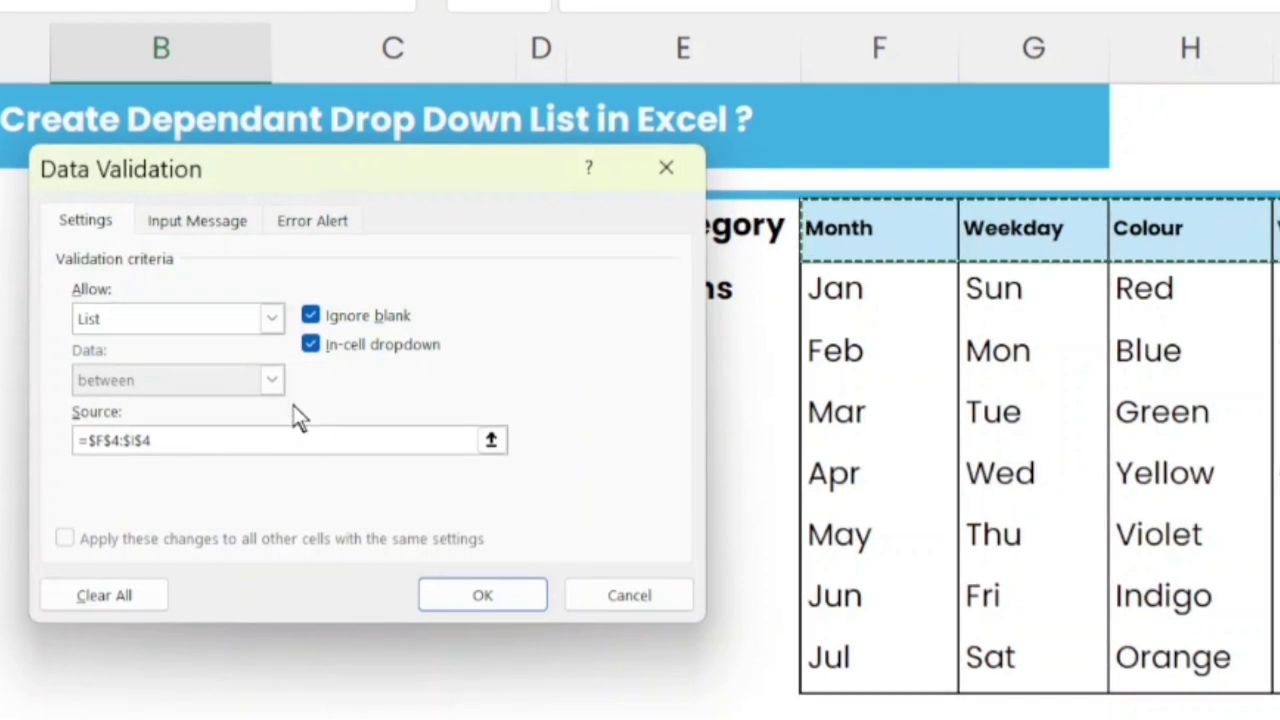
pyautogui.click(481, 596)
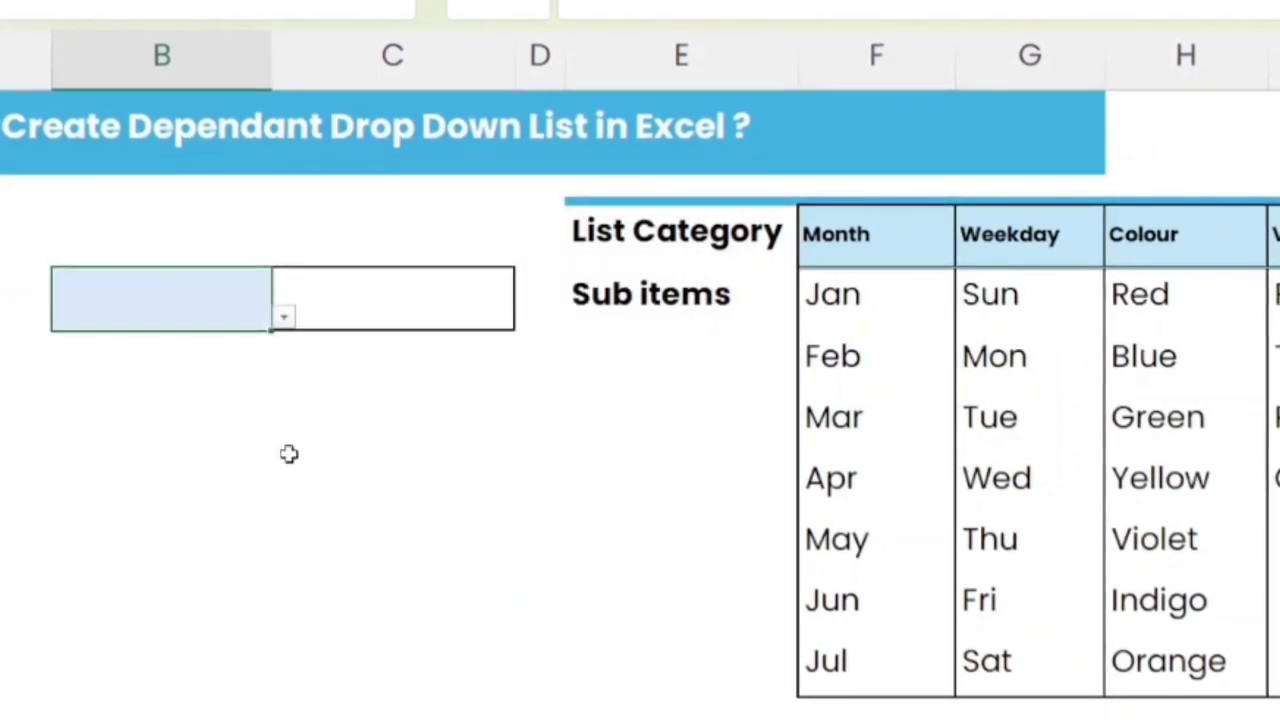
# Choose Weekday from the drop-down list in B5 and select the category headers from Month to Vegetable
pyautogui.click(284, 318)
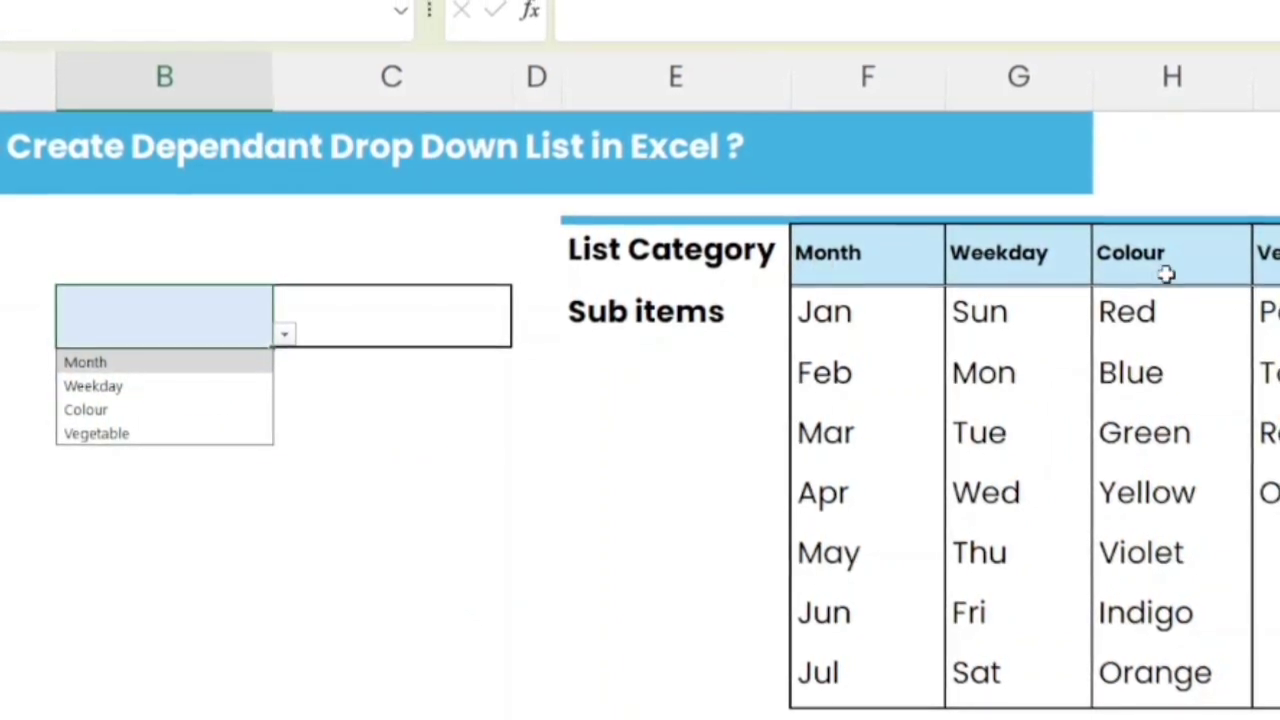
pyautogui.click(100, 386)
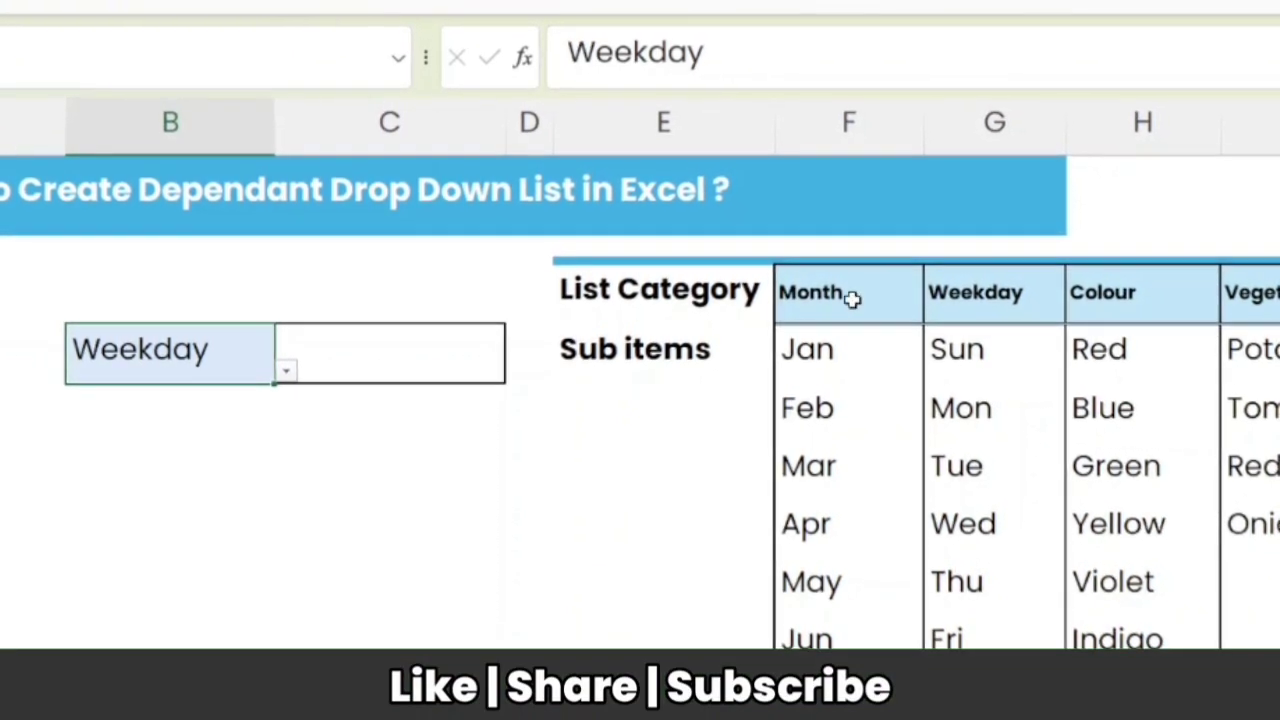
pyautogui.click(894, 300)
pyautogui.moveTo(896, 300); pyautogui.dragTo(1264, 293)
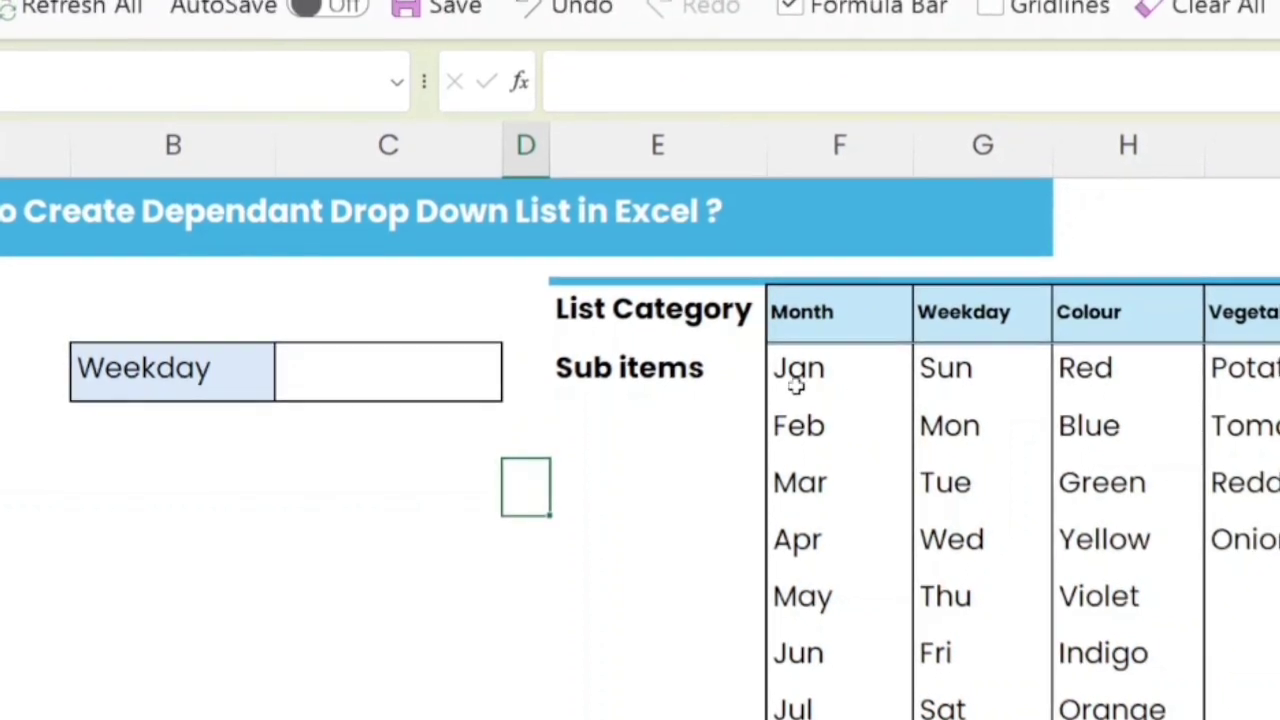
# Create named ranges from the whole category table F4:I11, taking the names from the top row only
pyautogui.click(833, 311)
pyautogui.moveTo(830, 316); pyautogui.dragTo(1260, 697)
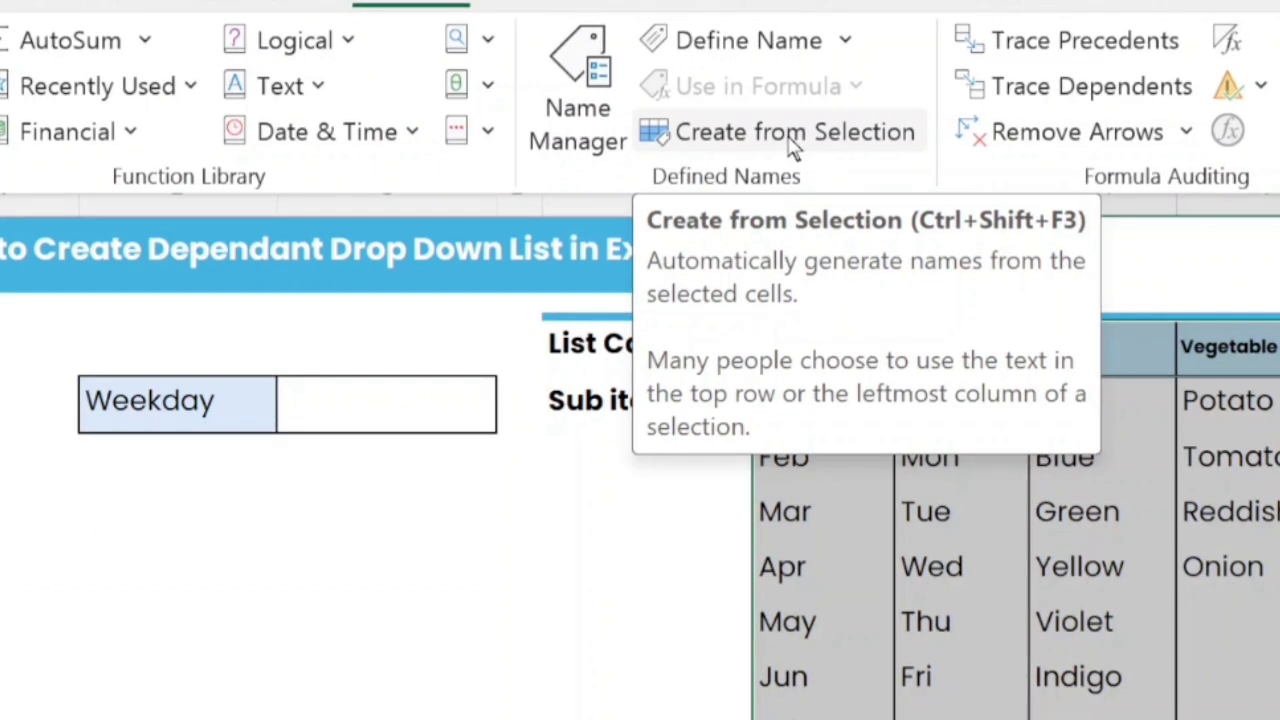
pyautogui.click(795, 140)
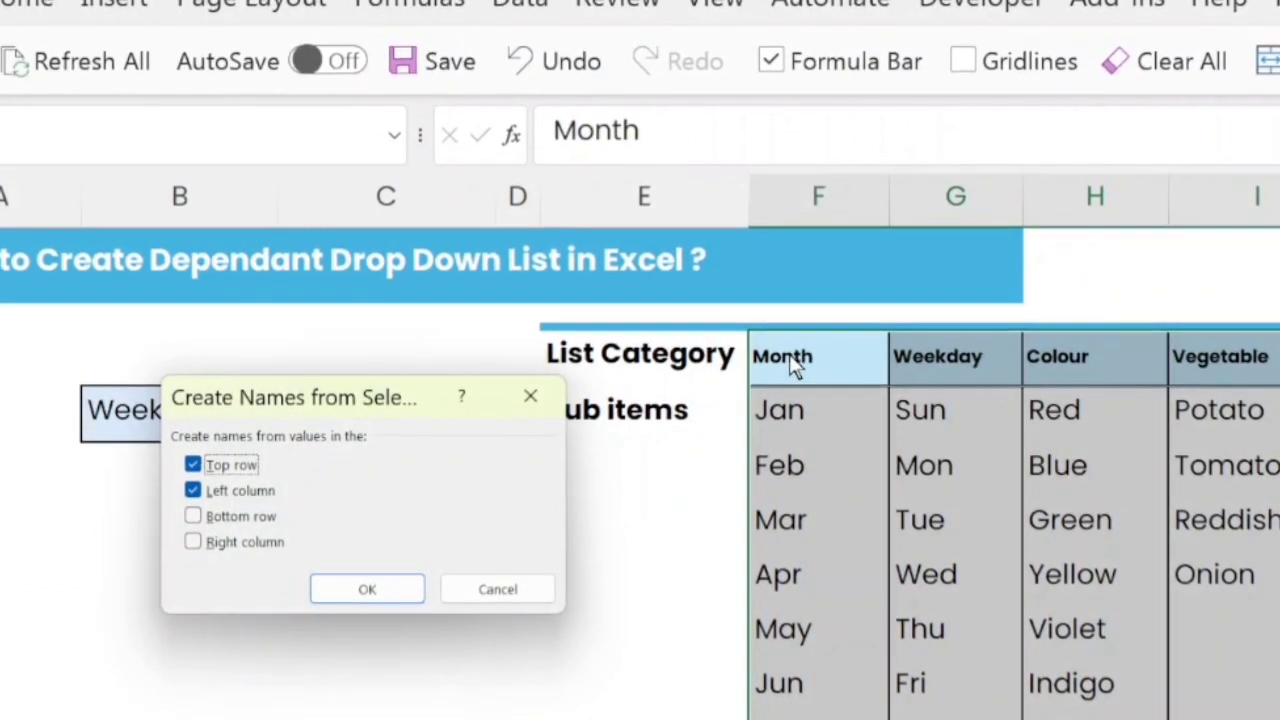
pyautogui.click(196, 498)
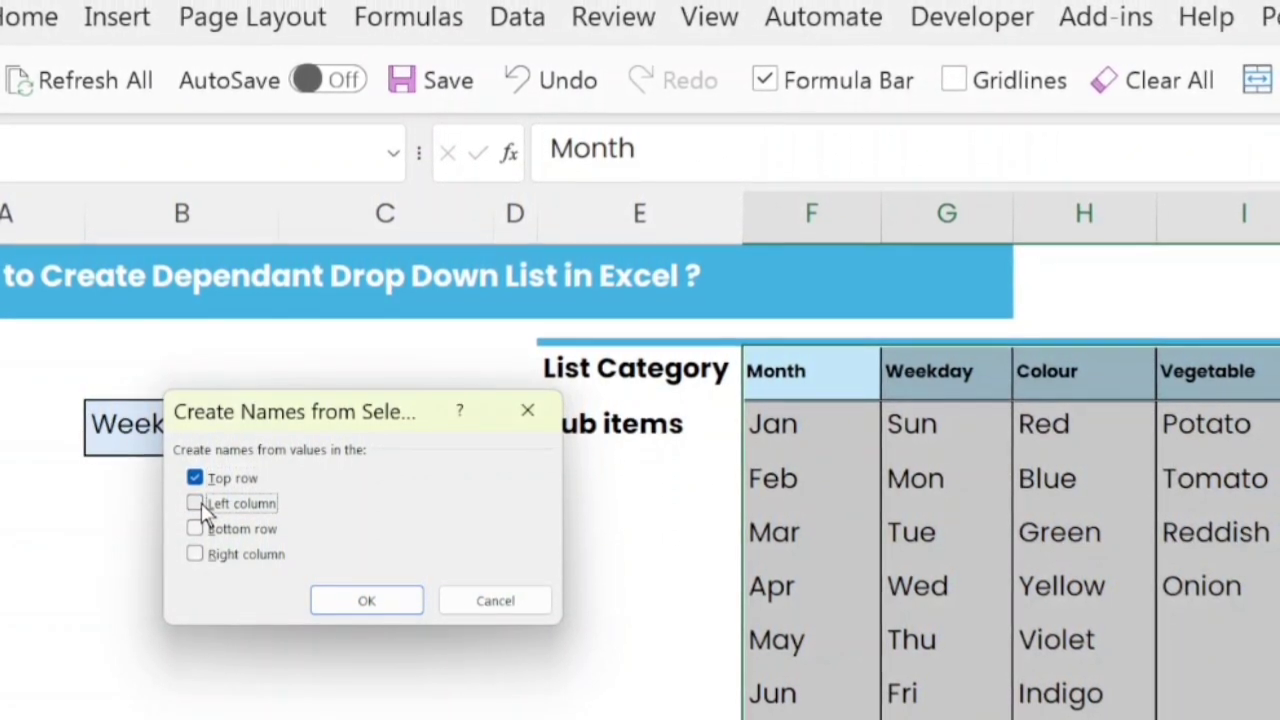
pyautogui.click(367, 605)
# Review the workbook's defined names and go to the Month range to check which cells it covers
pyautogui.click(478, 172)
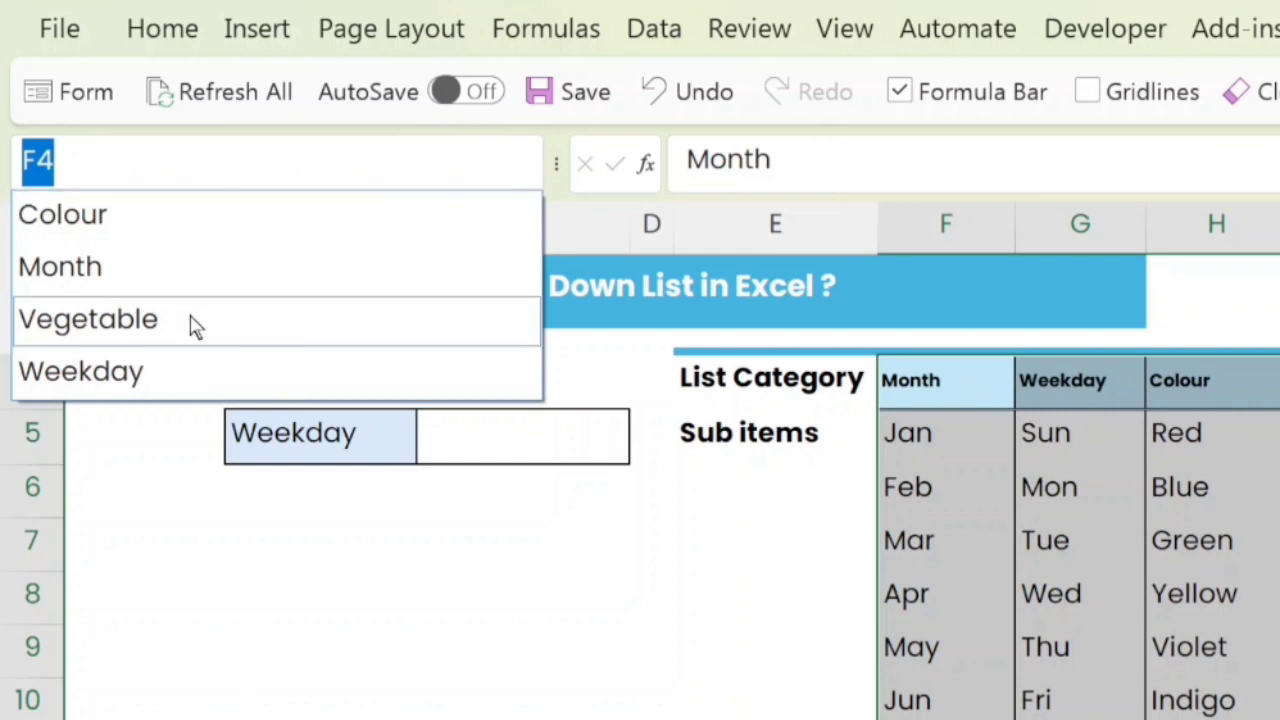
pyautogui.press('Escape')
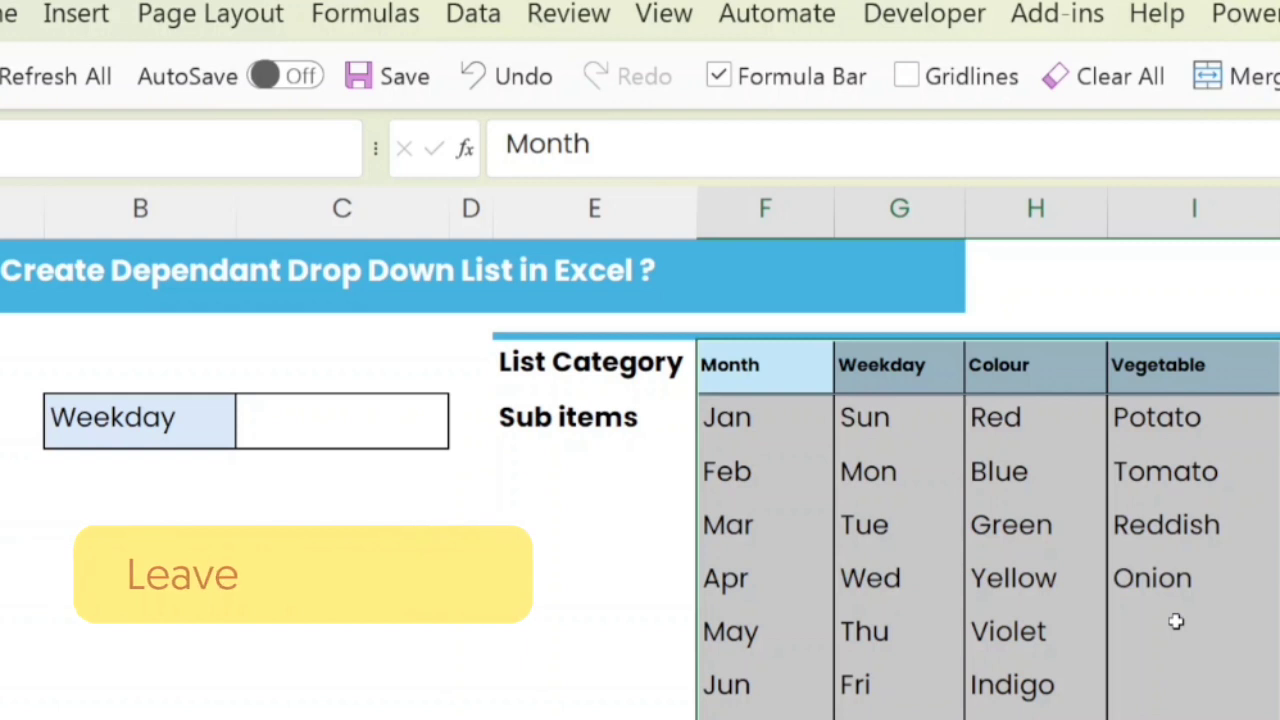
pyautogui.click(1163, 710)
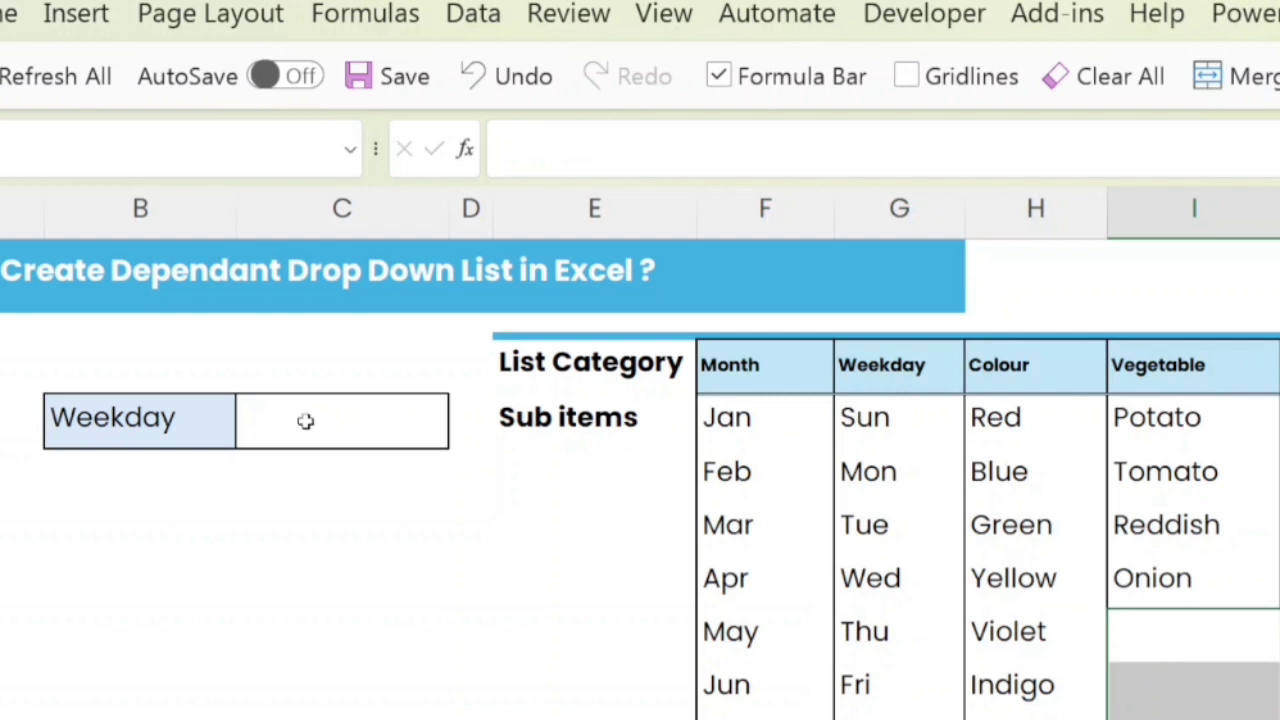
pyautogui.click(531, 150)
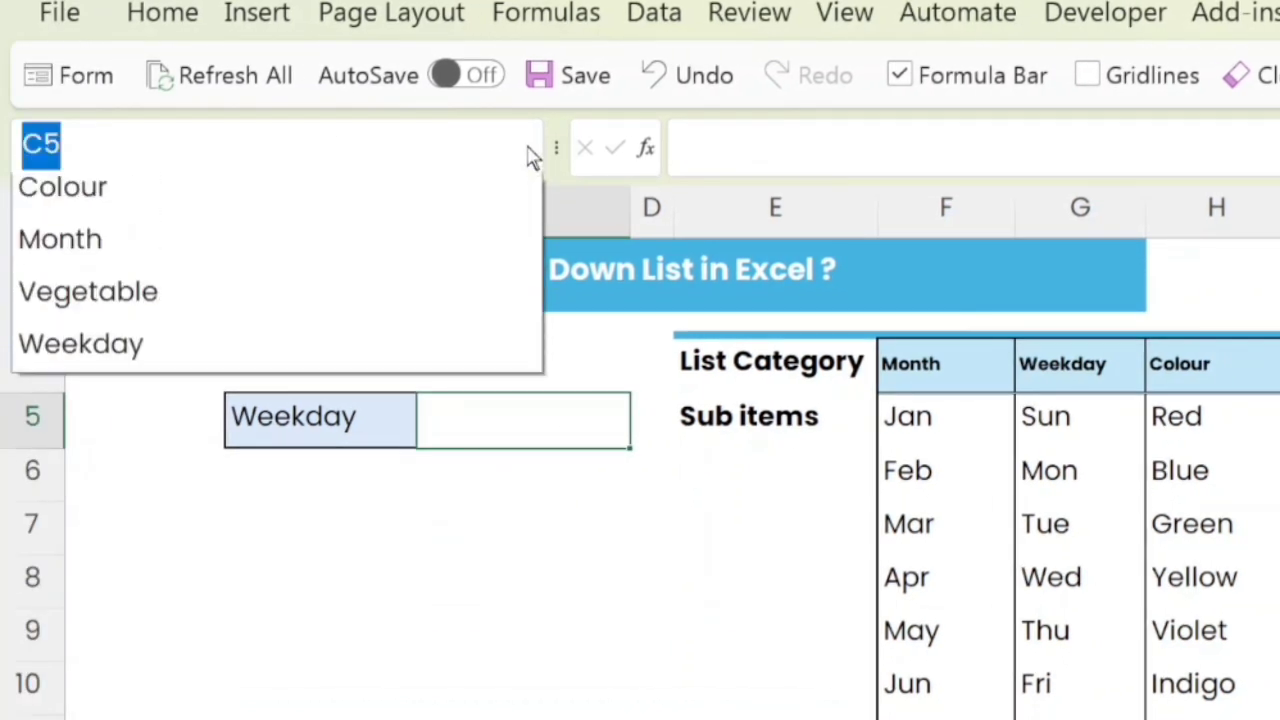
pyautogui.click(296, 251)
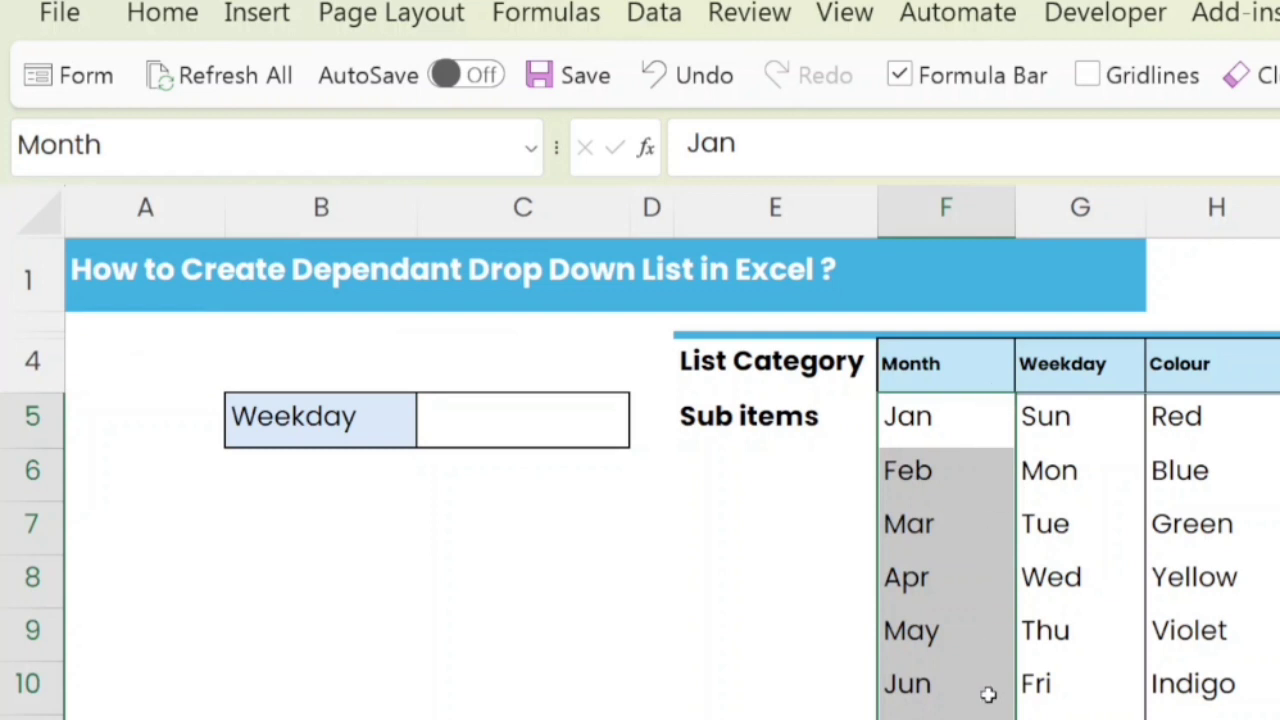
# Add list data validation to cell C5 with the source formula =indirect(B5)
pyautogui.click(540, 426)
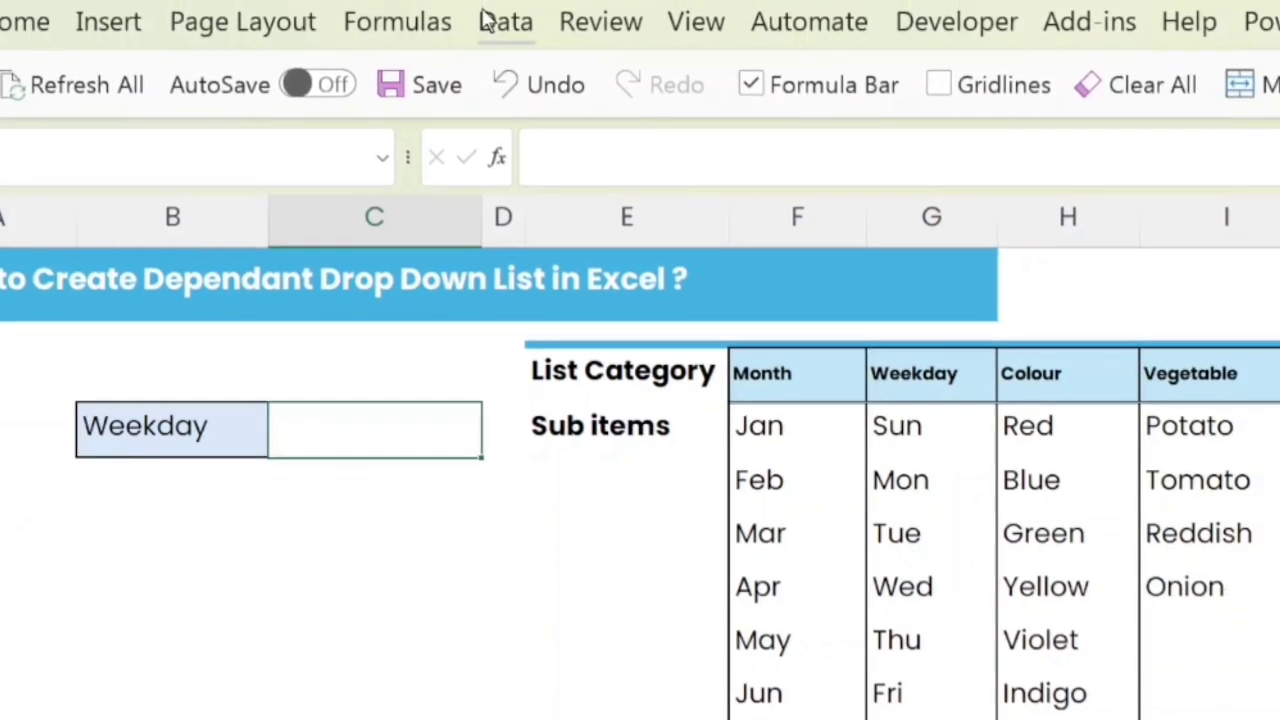
pyautogui.click(654, 14)
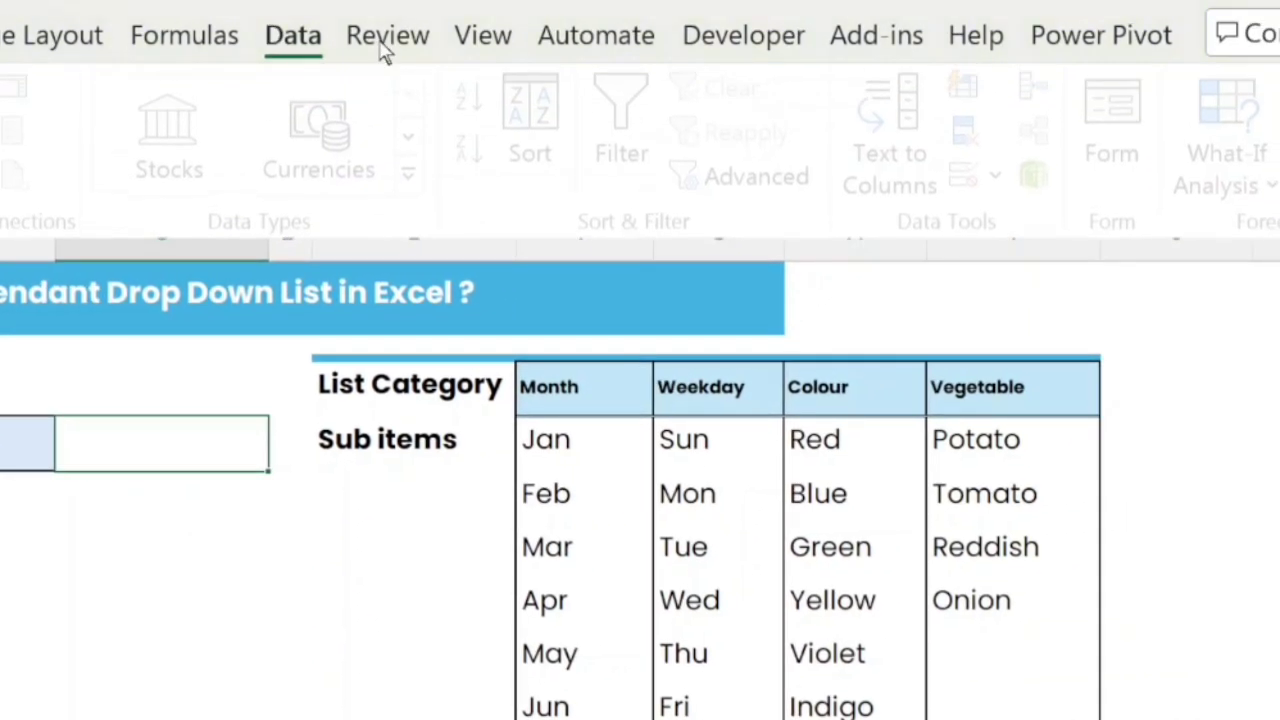
pyautogui.click(1005, 178)
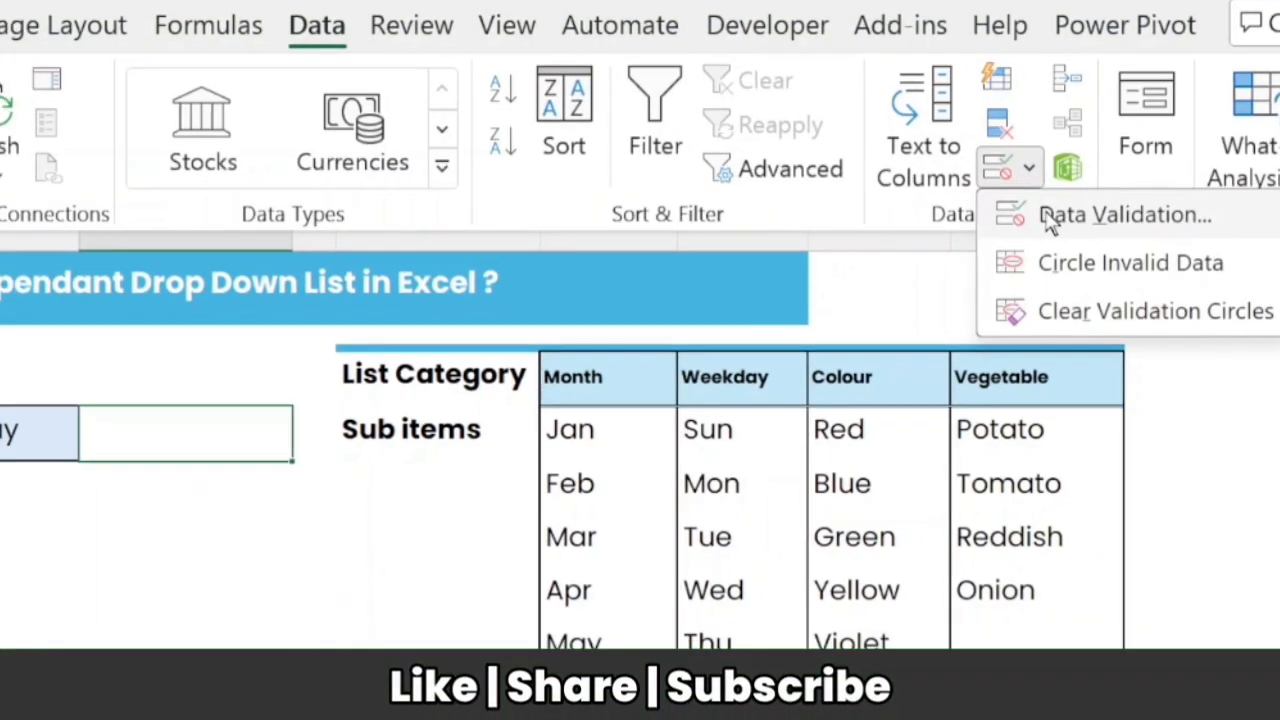
pyautogui.click(1078, 223)
pyautogui.click(103, 385)
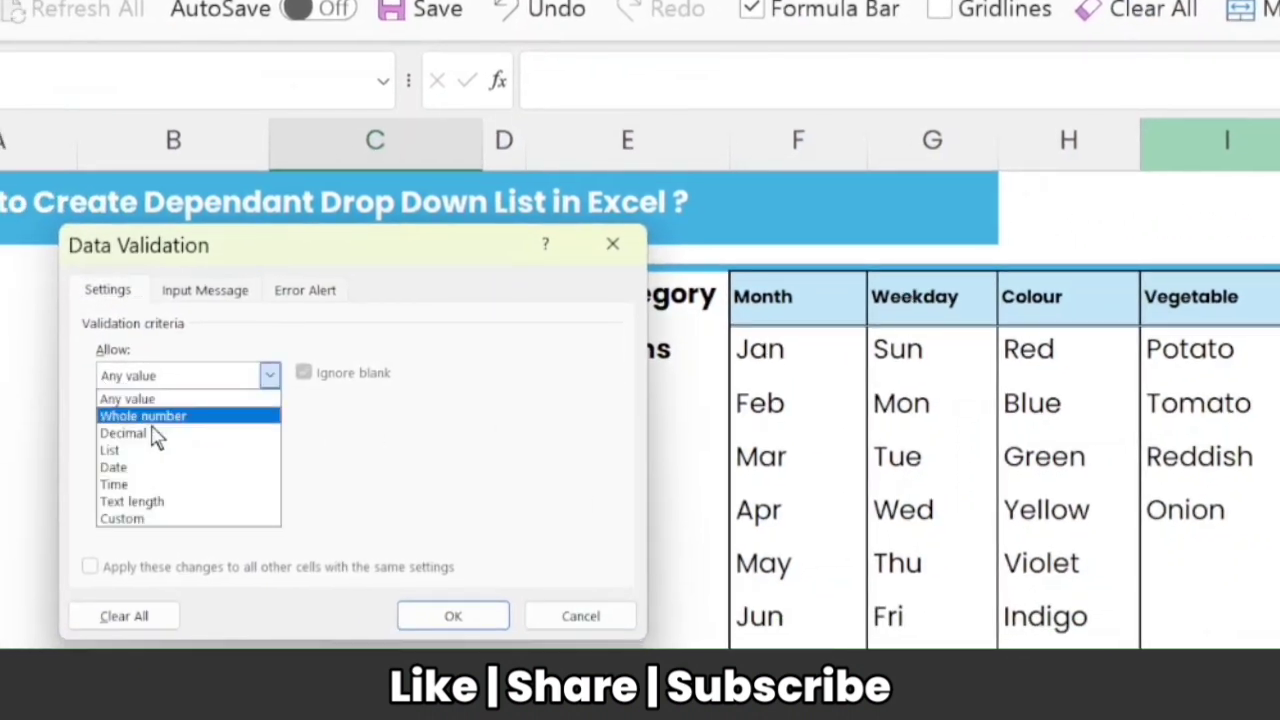
pyautogui.click(157, 449)
pyautogui.click(160, 482)
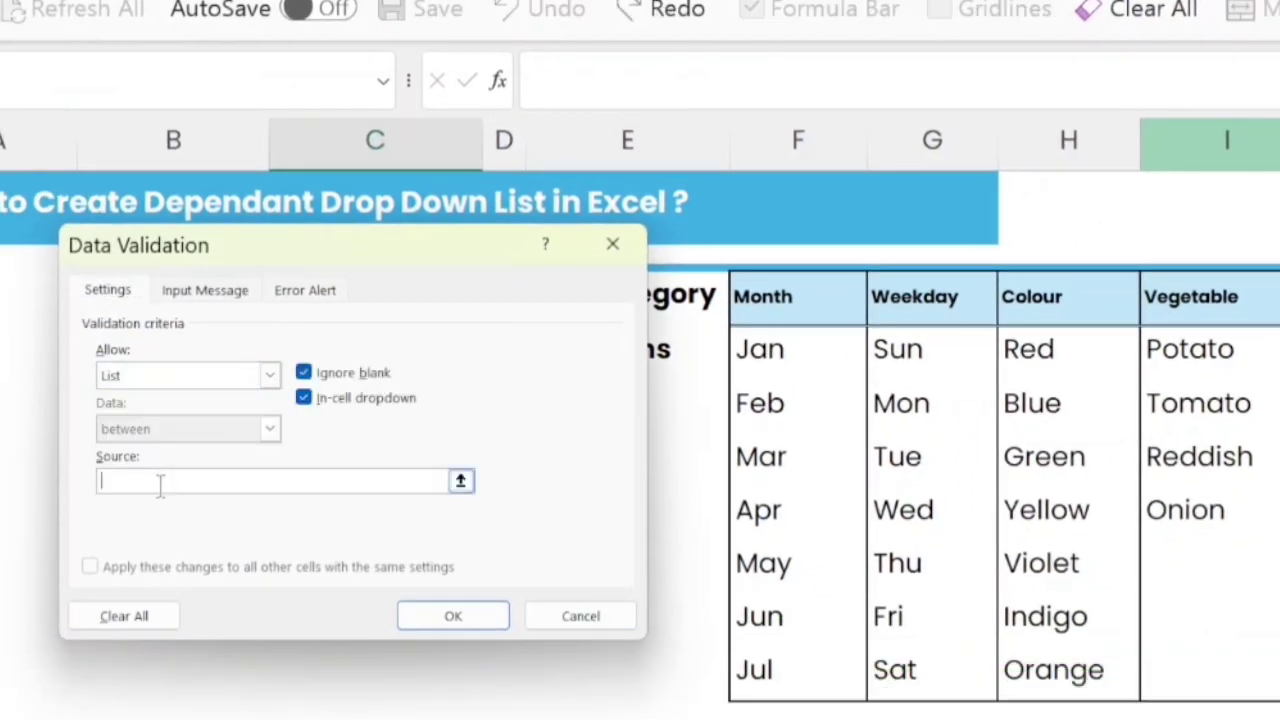
pyautogui.moveTo(315, 247); pyautogui.dragTo(771, 211)
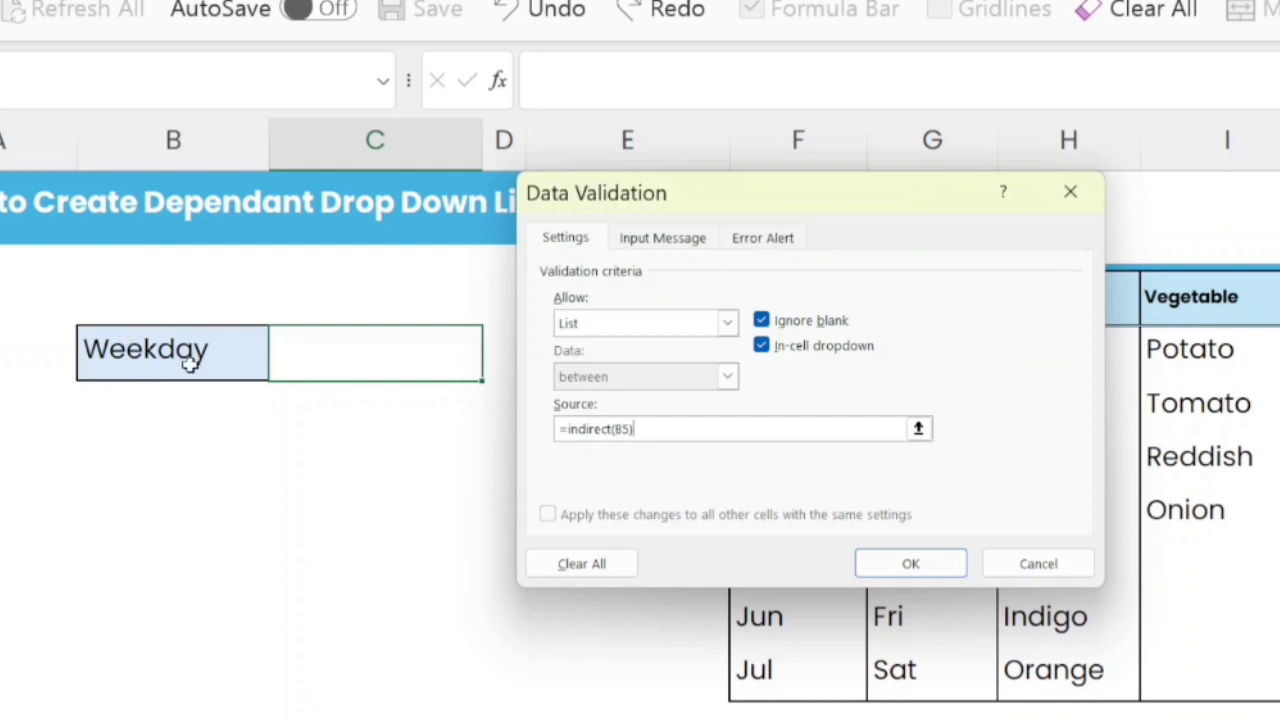
pyautogui.click(896, 575)
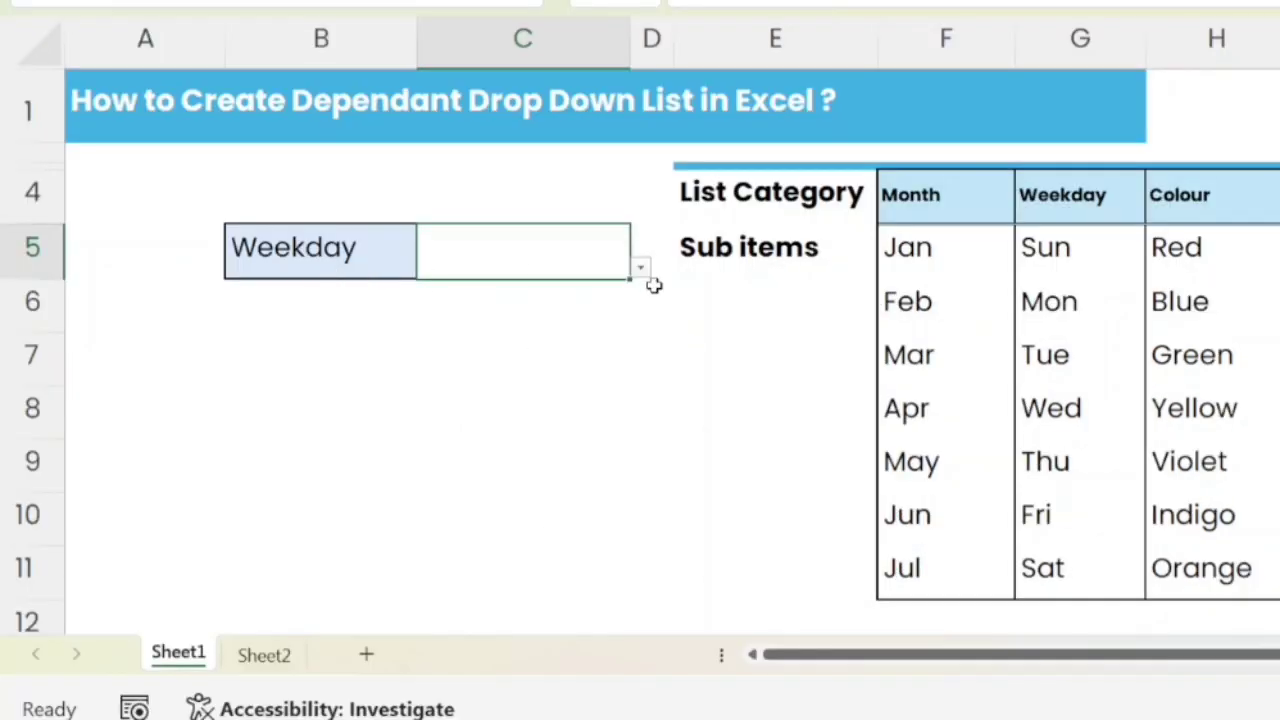
# Test the dependent list by choosing Thu in C5, and clear that cell again
pyautogui.click(642, 269)
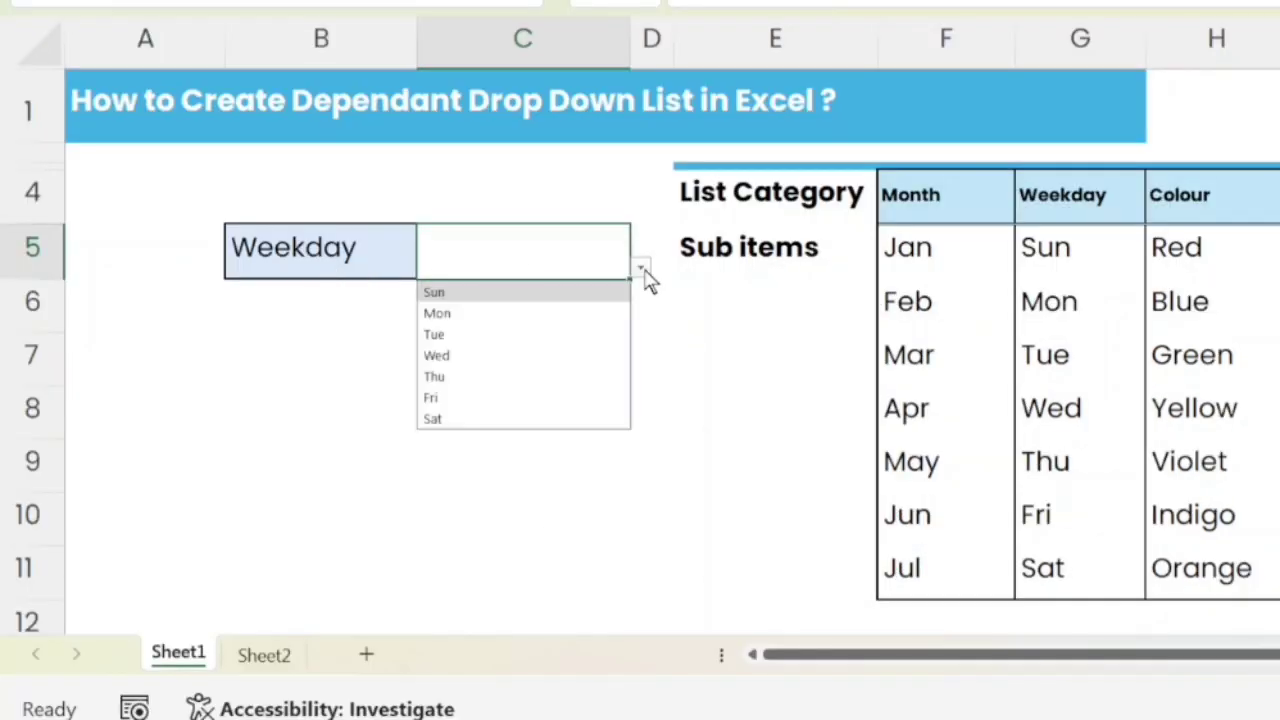
pyautogui.click(538, 377)
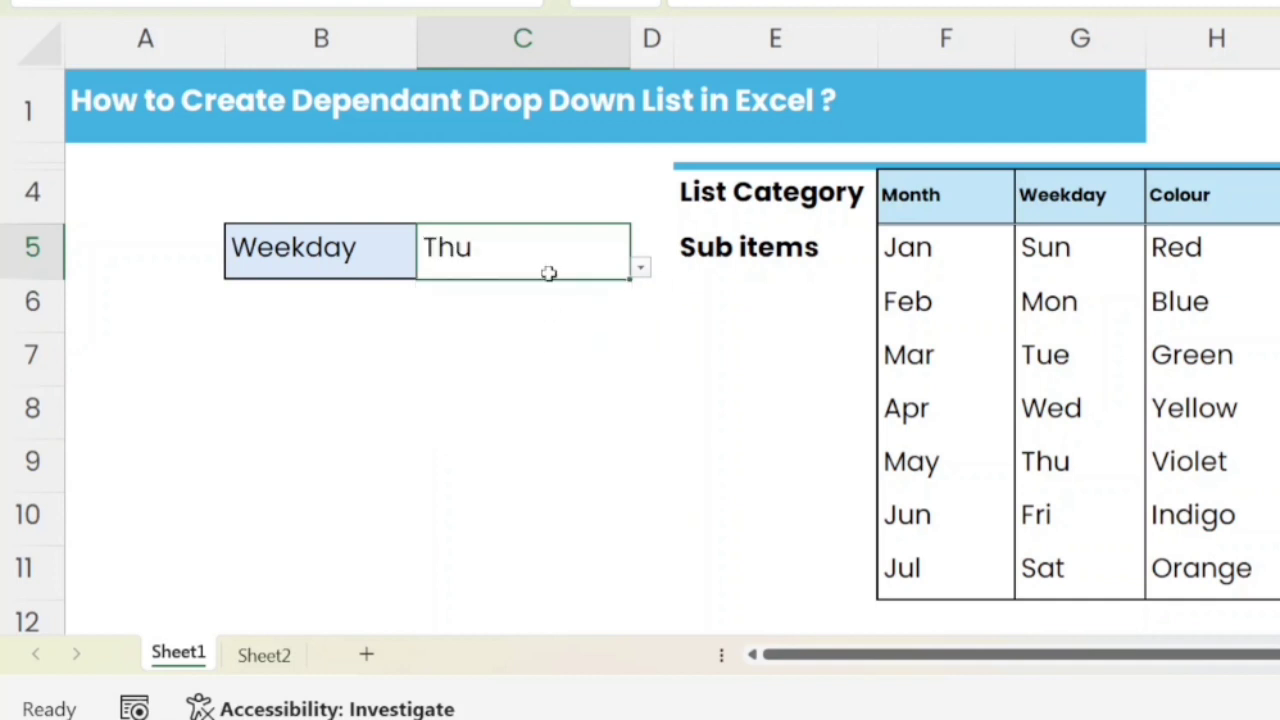
pyautogui.click(373, 269)
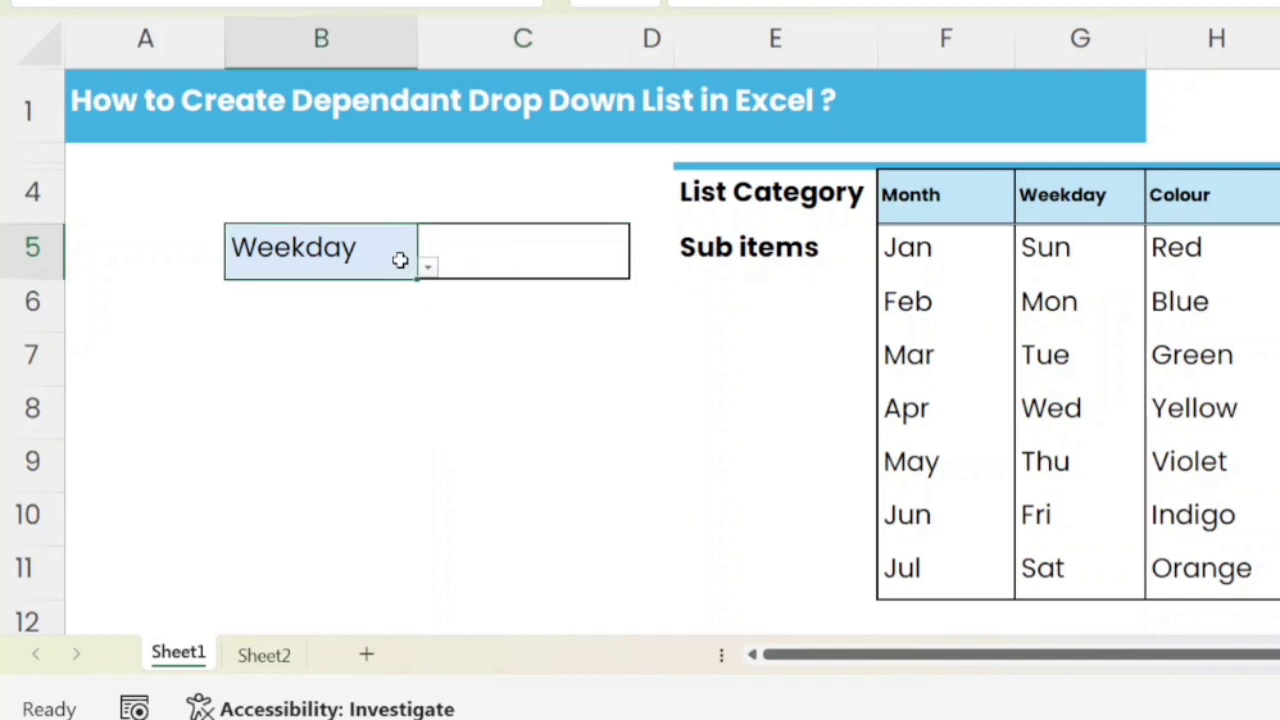
# Switch B5 to Colour and on to Month, and display the matching sub-item list in C5
pyautogui.click(426, 268)
pyautogui.click(370, 338)
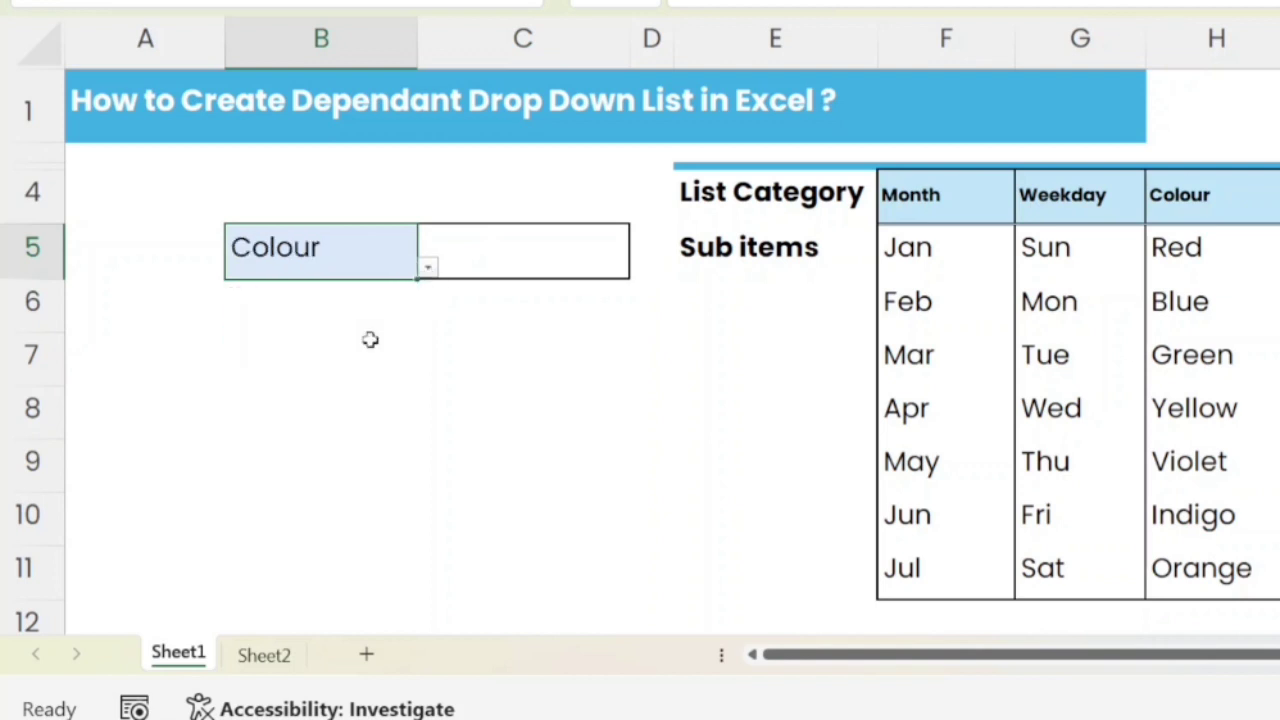
pyautogui.click(428, 268)
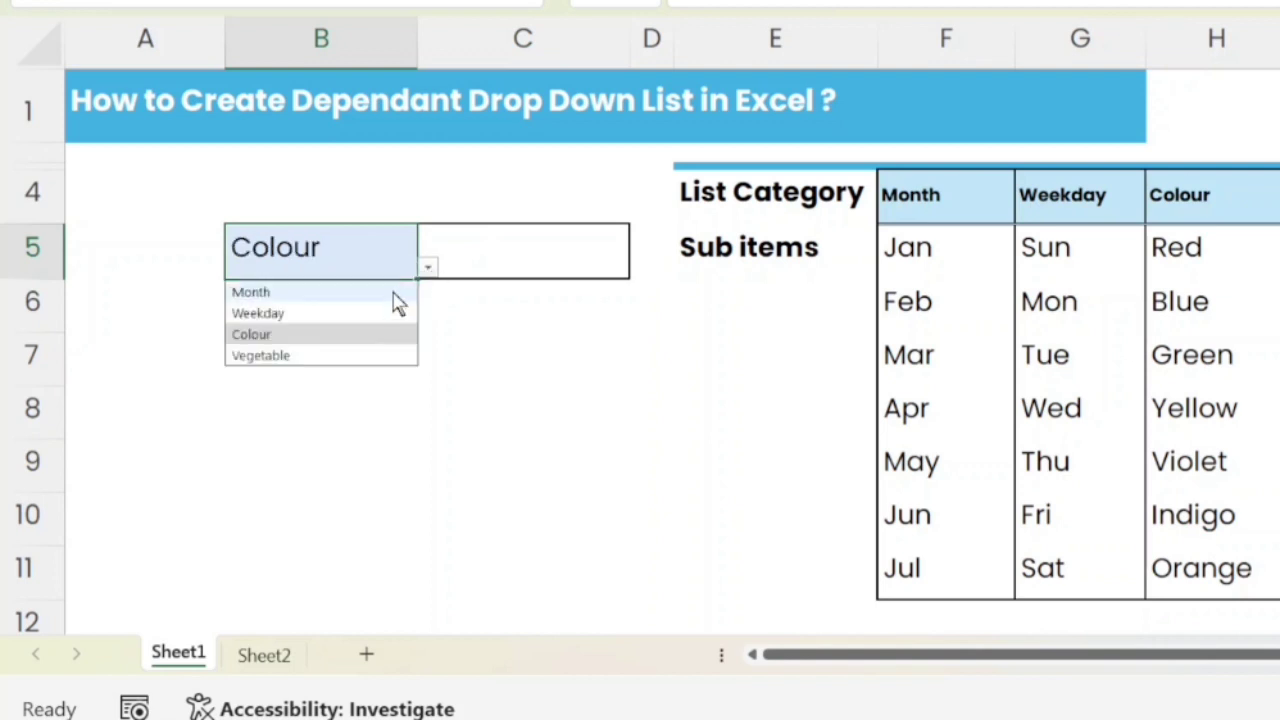
pyautogui.click(394, 292)
pyautogui.click(538, 264)
pyautogui.click(639, 266)
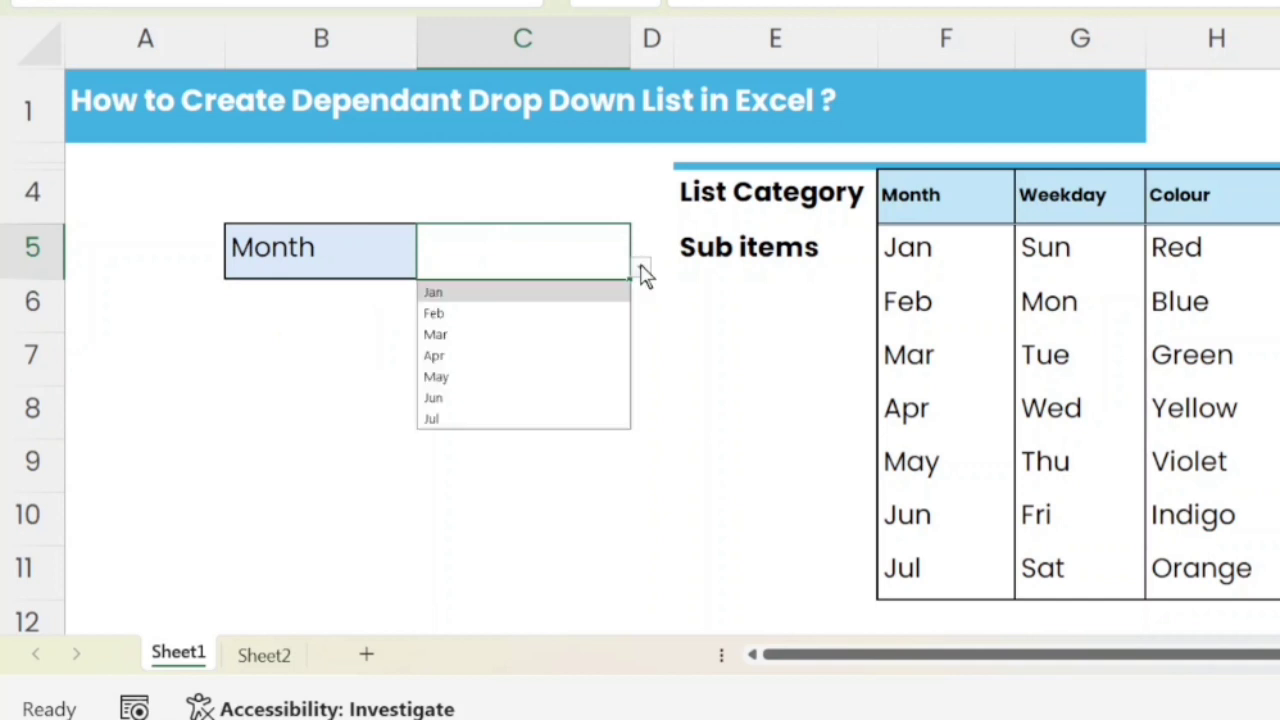
# Set B5 to Vegetable and compare the sub-item list in C5 with the blank cells of the Vegetable column
pyautogui.click(408, 270)
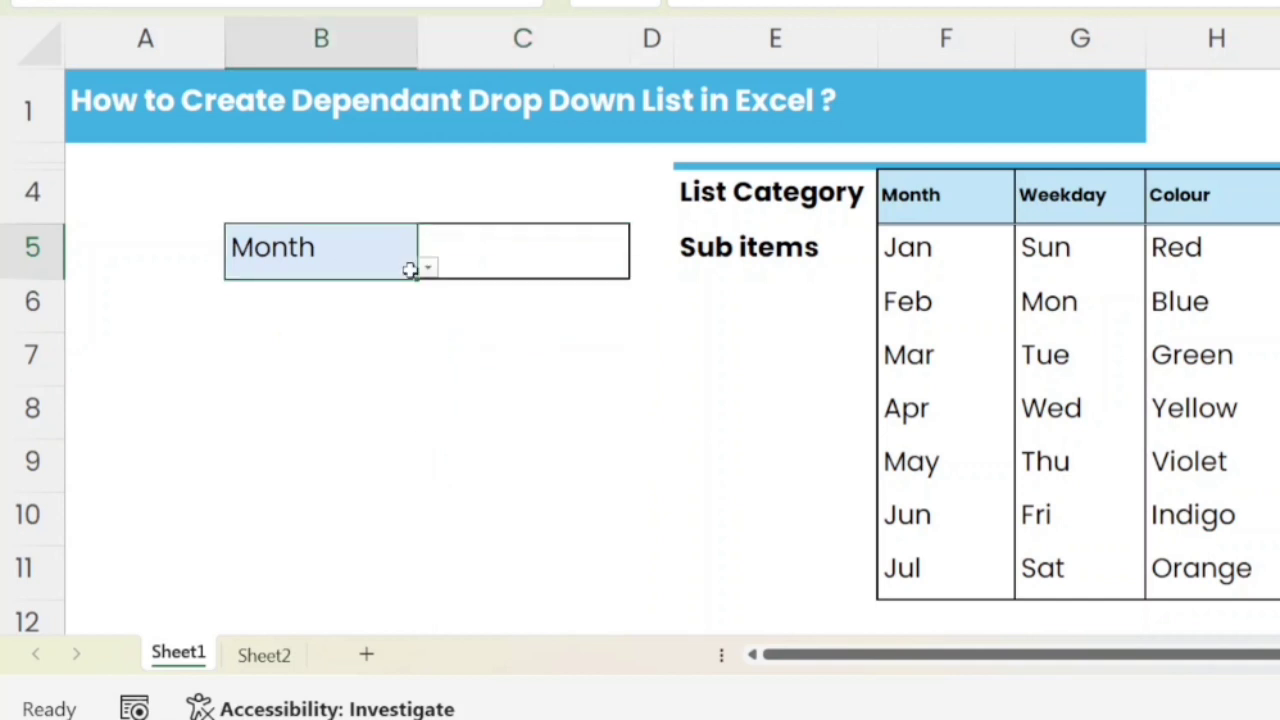
pyautogui.click(428, 268)
pyautogui.click(346, 355)
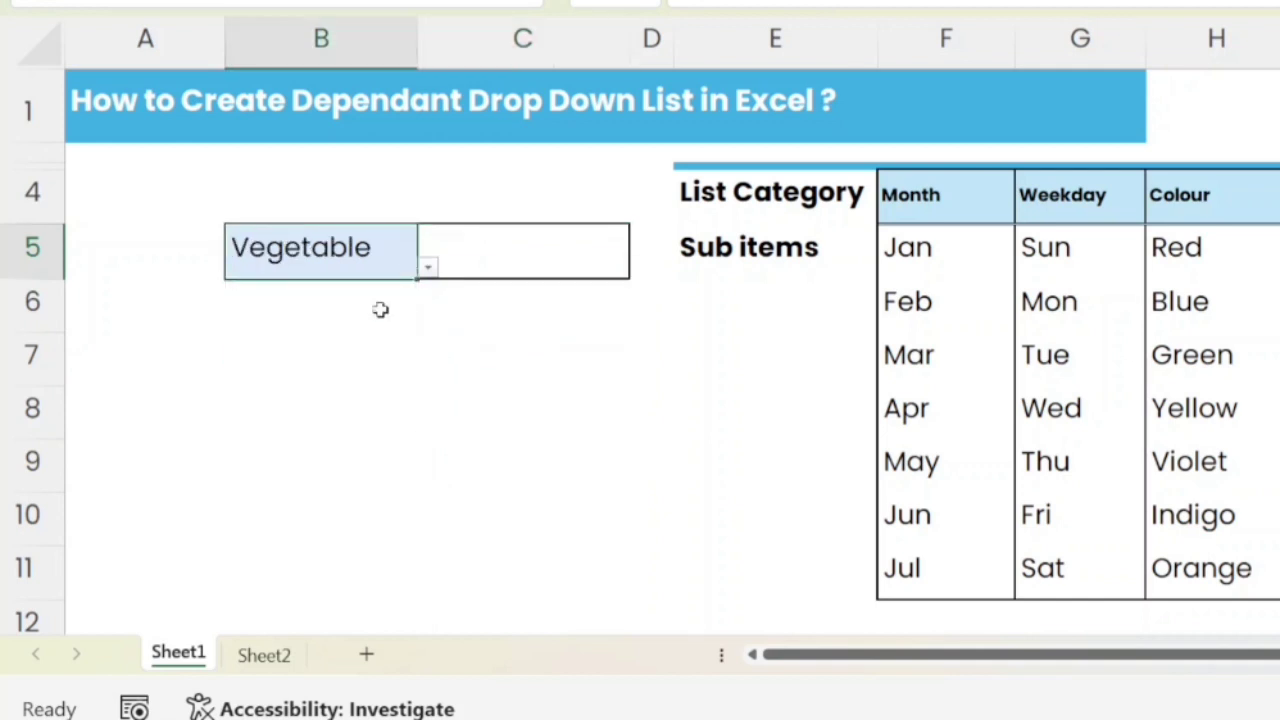
pyautogui.click(481, 269)
pyautogui.click(640, 267)
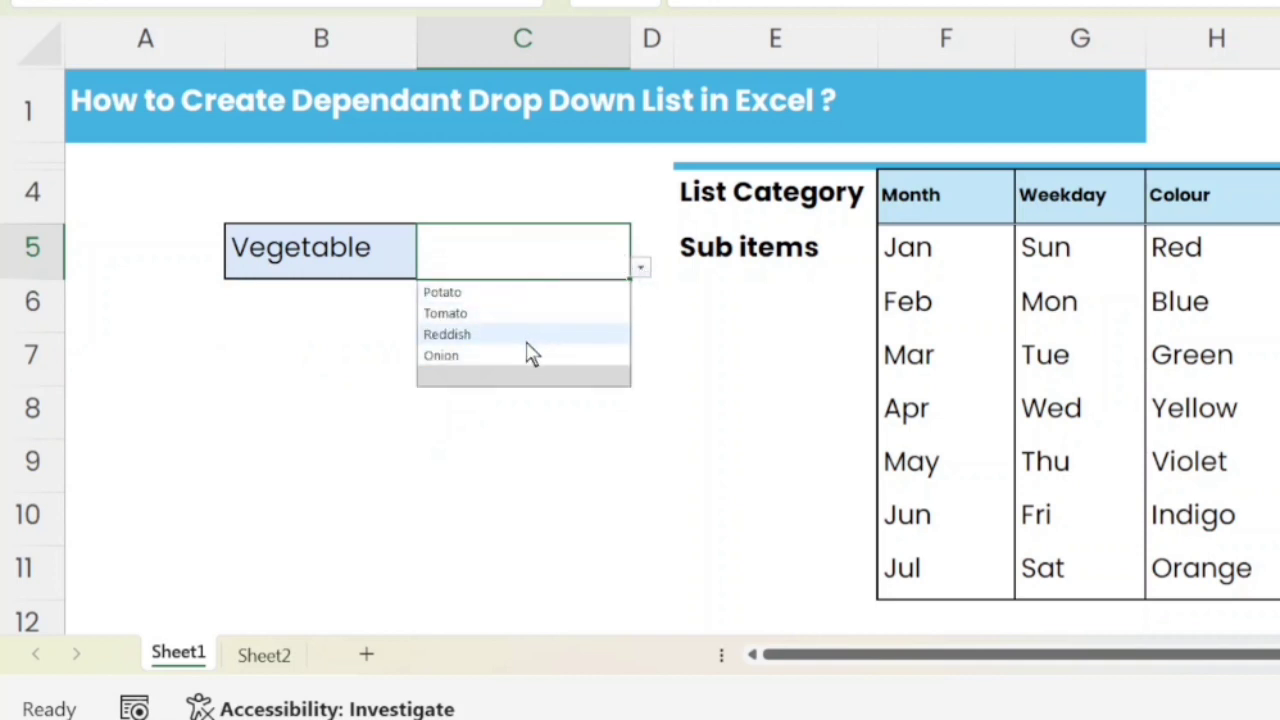
pyautogui.moveTo(1278, 462); pyautogui.dragTo(1278, 568)
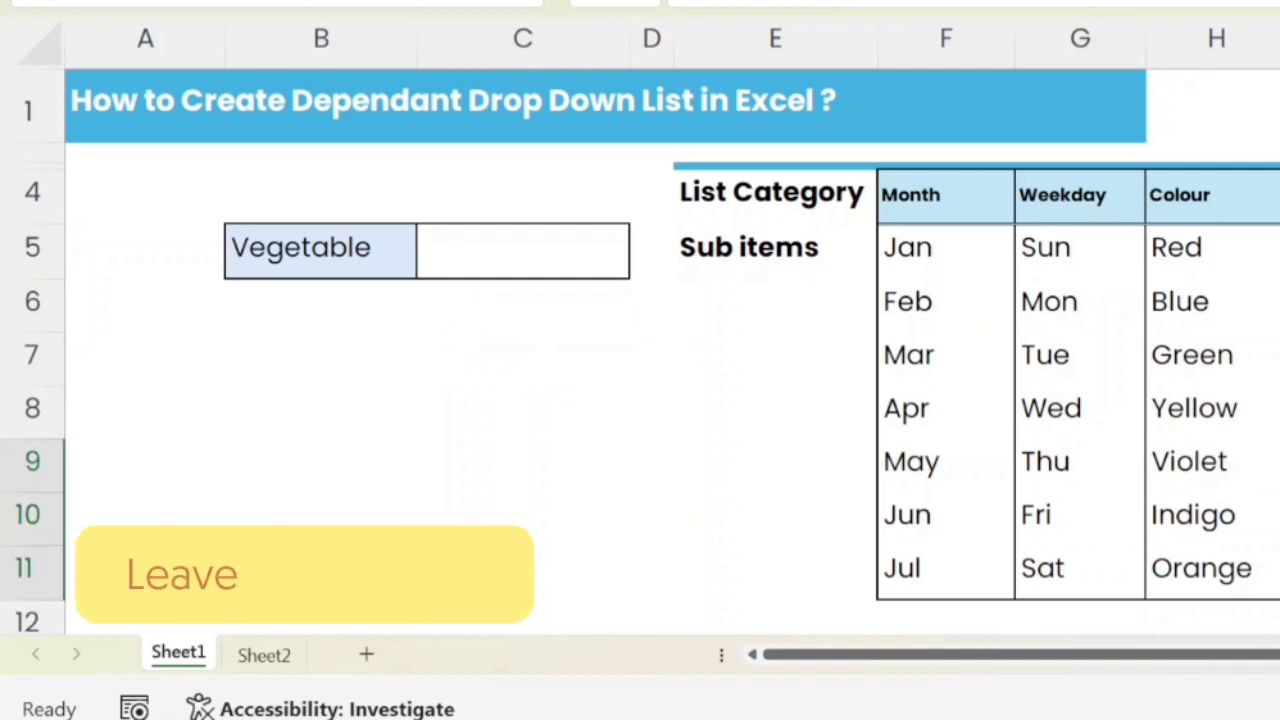